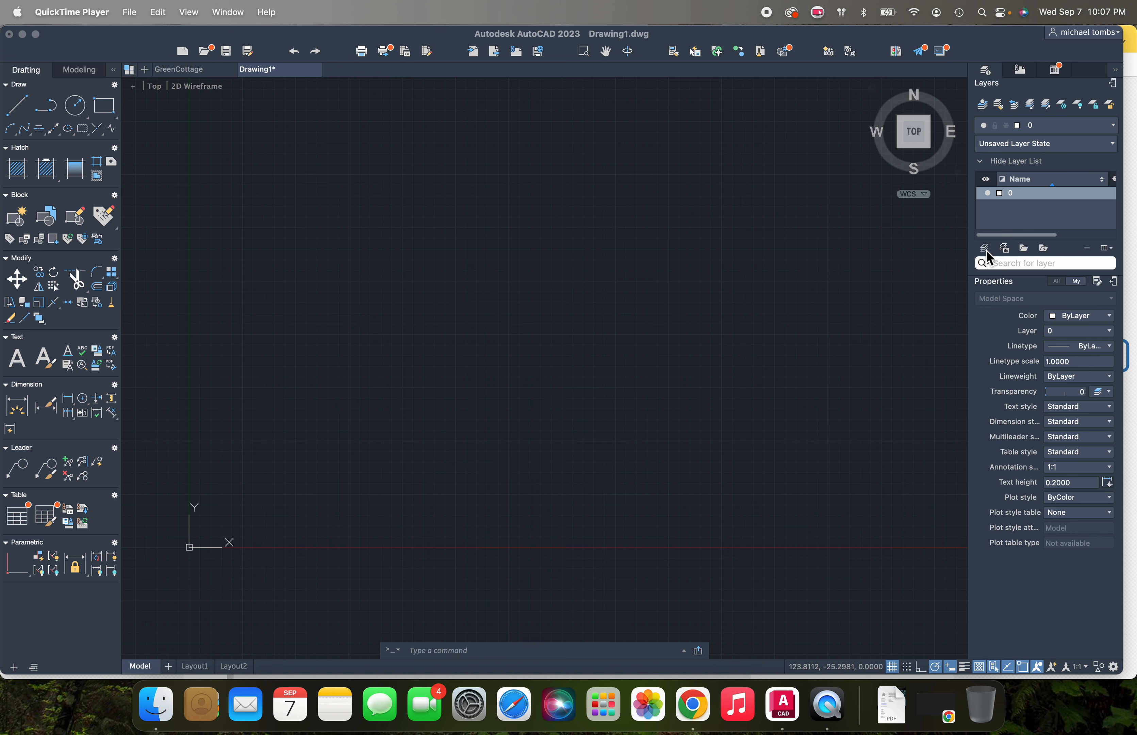
Step: Create five new layers in the drawing, keeping their default names
{"action": "left_click", "coordinate": [986, 250]}
{"action": "left_click", "coordinate": [987, 250]}
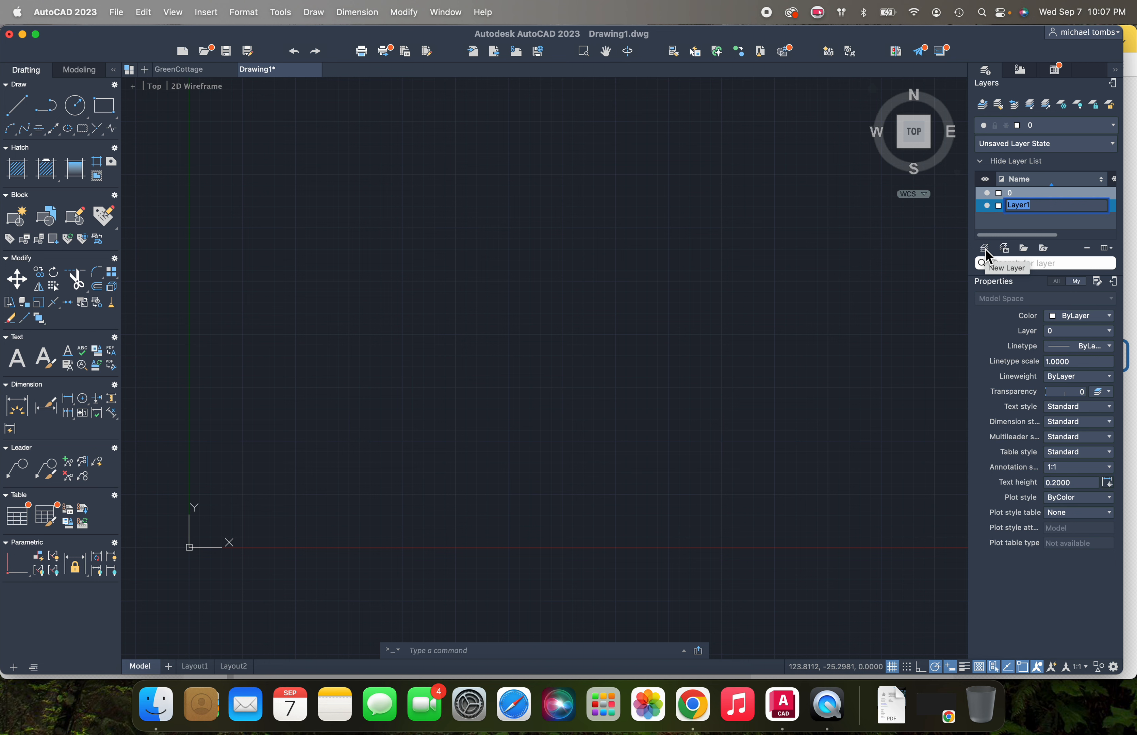
{"action": "left_click", "coordinate": [986, 250]}
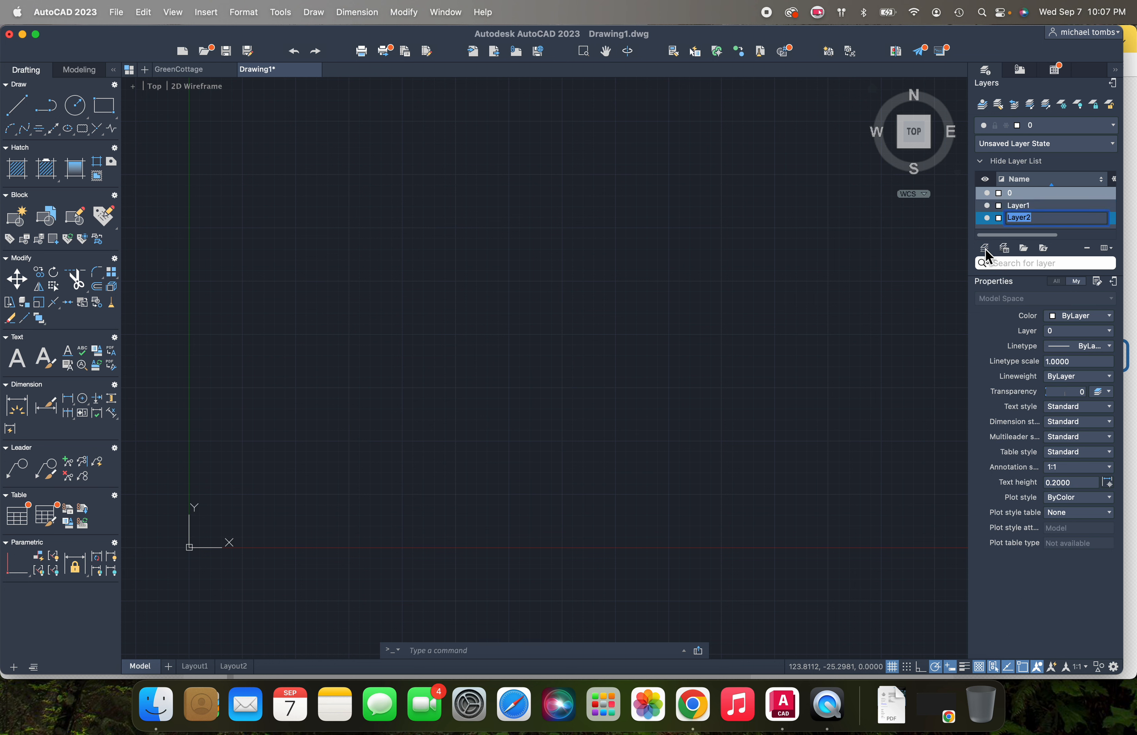
{"action": "left_click", "coordinate": [985, 250]}
{"action": "left_click", "coordinate": [986, 249]}
{"action": "left_click", "coordinate": [986, 249]}
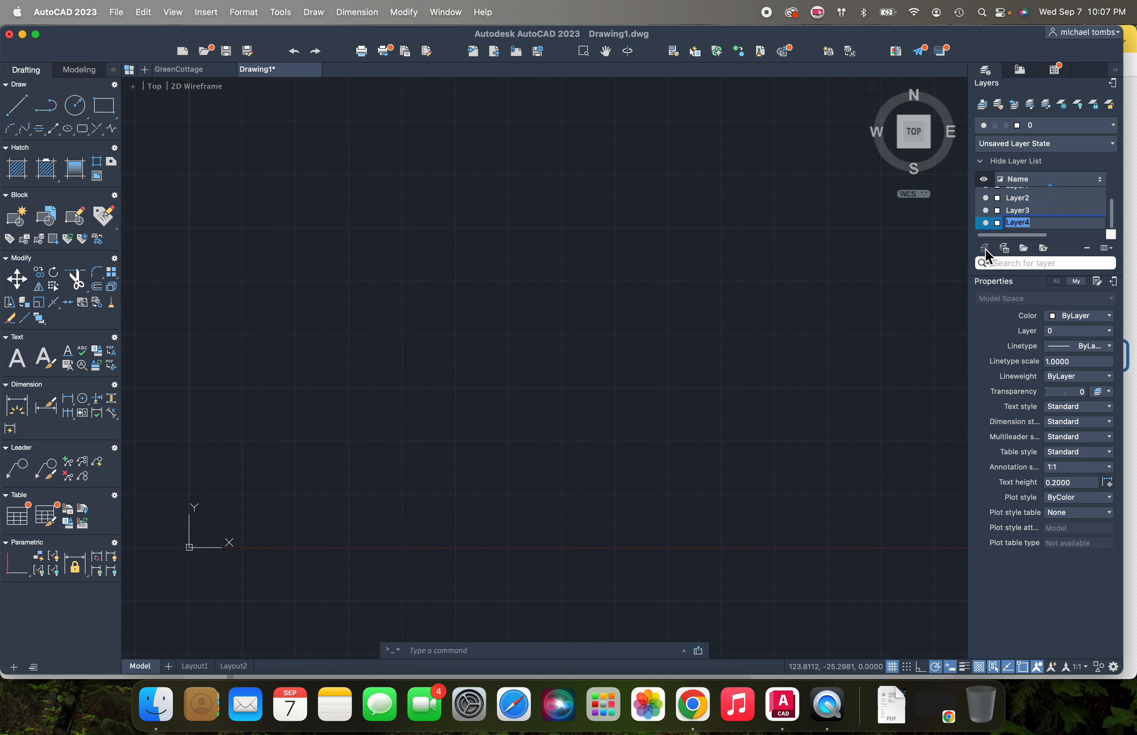
Step: Set the colour of Layer1 to yellow and the colour of Layer2 to red
{"action": "scroll", "coordinate": [1002, 209], "scroll_direction": "up", "scroll_amount": 3}
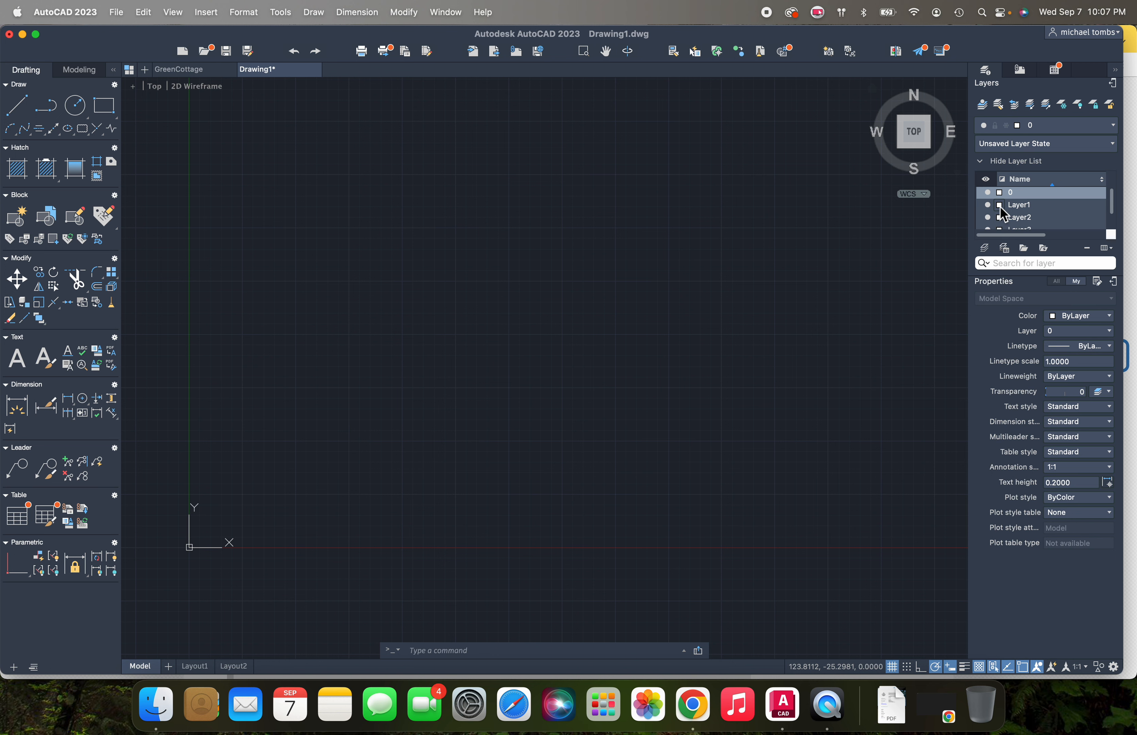
{"action": "left_click", "coordinate": [1000, 205]}
{"action": "left_click", "coordinate": [1012, 237]}
{"action": "left_click", "coordinate": [1000, 217]}
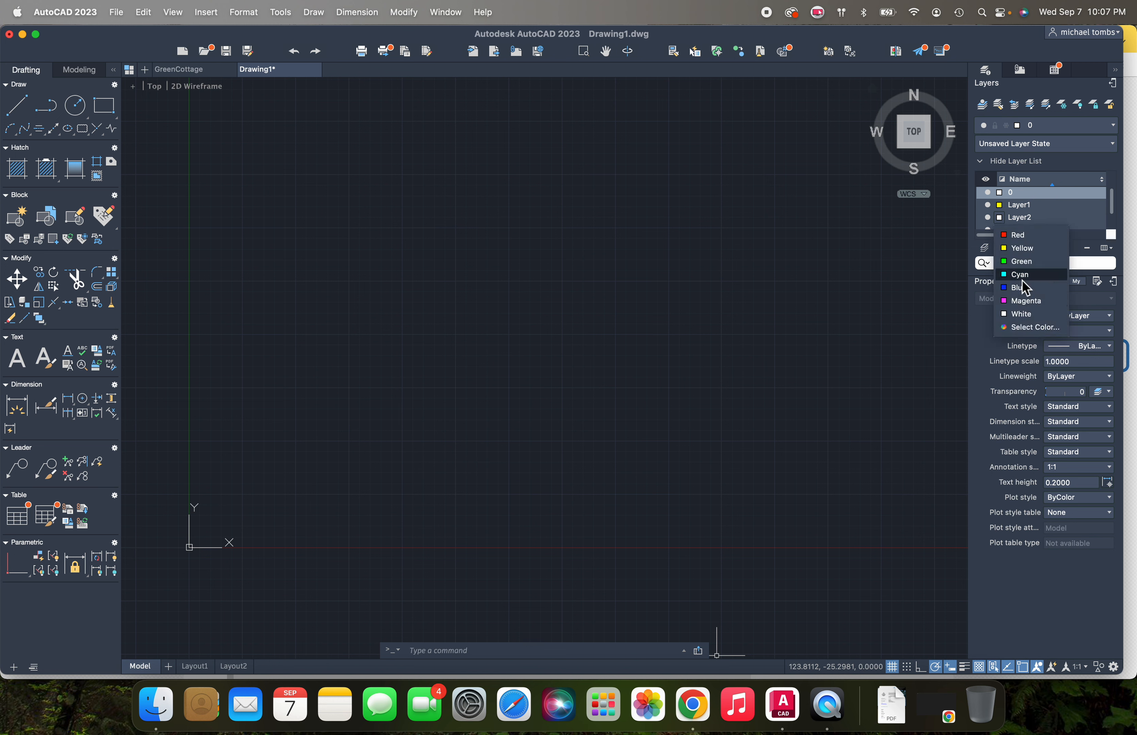
{"action": "left_click", "coordinate": [1021, 234]}
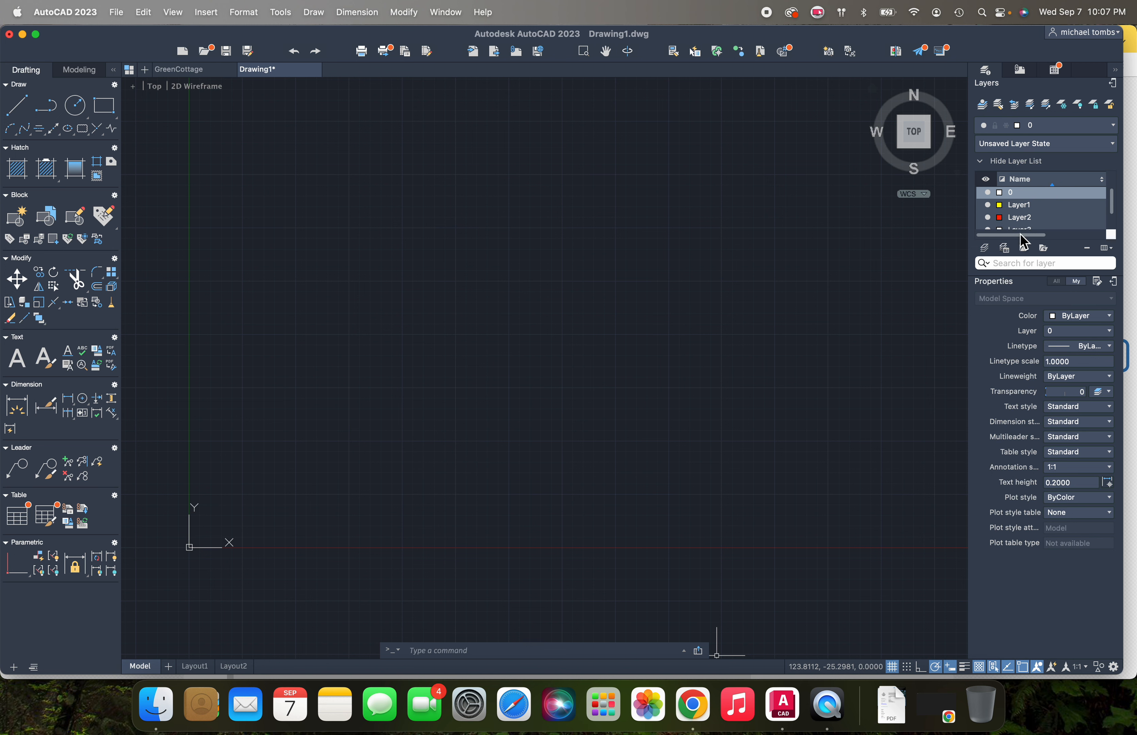
Step: Set the colour of Layer3 to cyan
{"action": "scroll", "coordinate": [1008, 222], "scroll_direction": "down", "scroll_amount": 3}
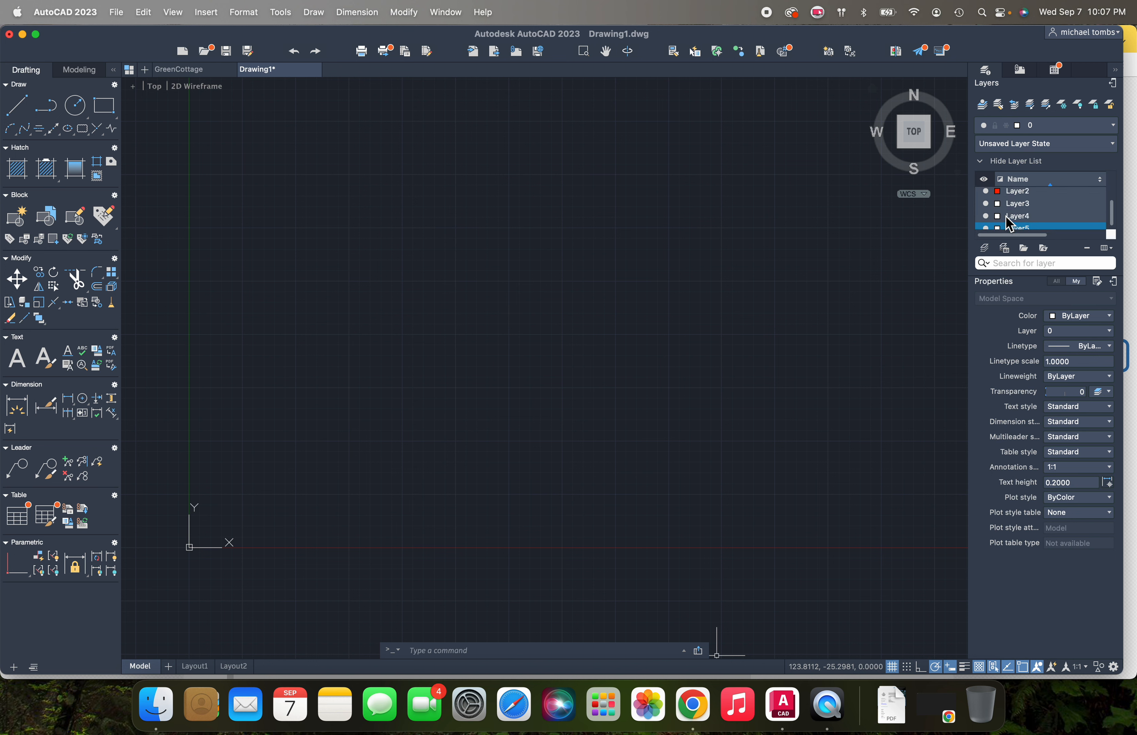
{"action": "left_click", "coordinate": [1000, 211]}
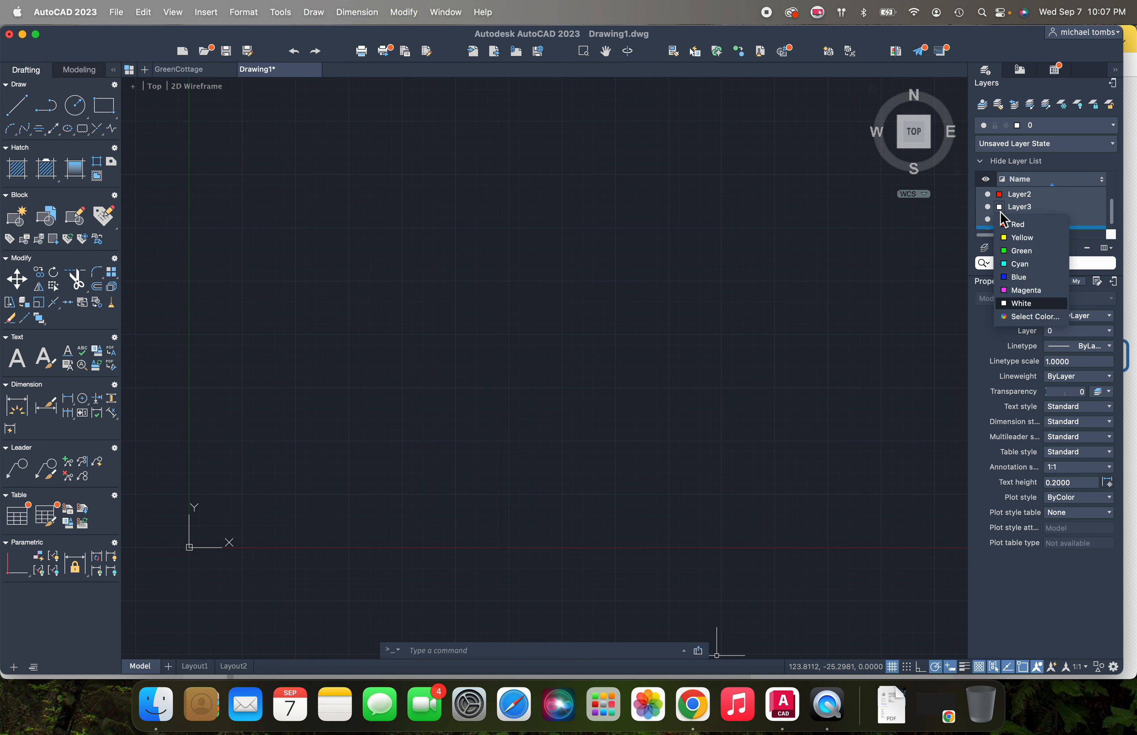
{"action": "left_click", "coordinate": [1020, 266]}
Step: Set the colour of Layer4 to green and the colour of Layer5 to magenta
{"action": "scroll", "coordinate": [1005, 212], "scroll_direction": "right", "scroll_amount": 2}
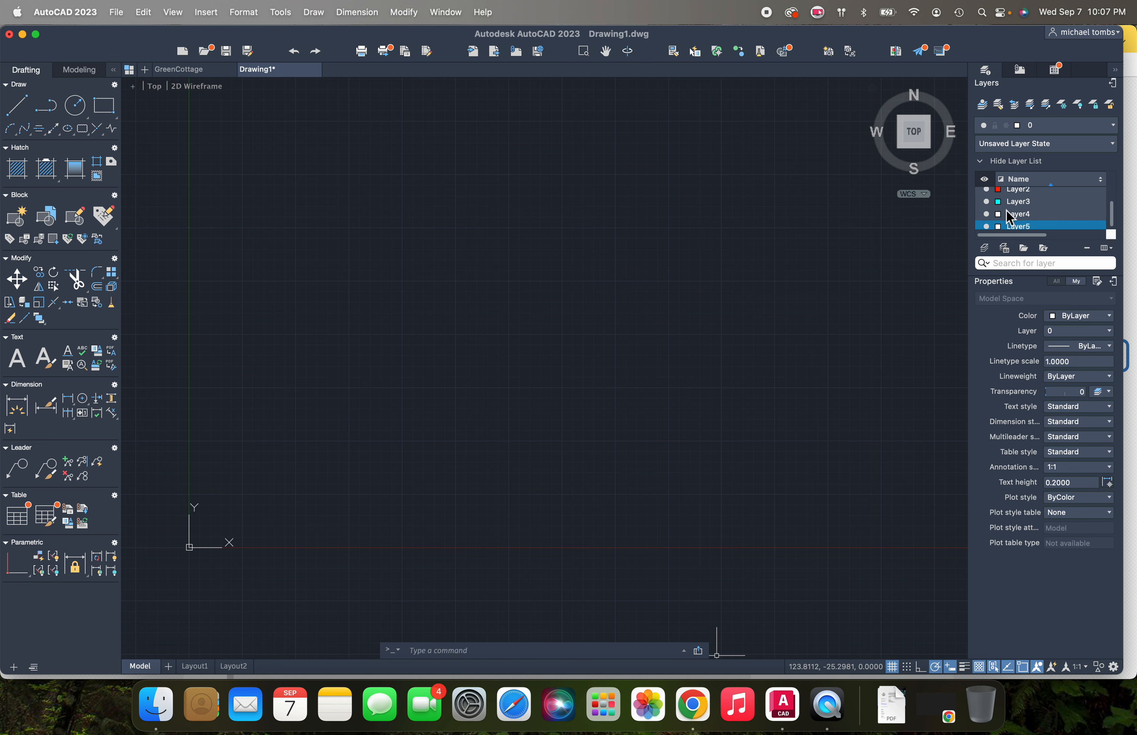
{"action": "scroll", "coordinate": [993, 216], "scroll_direction": "left", "scroll_amount": 2}
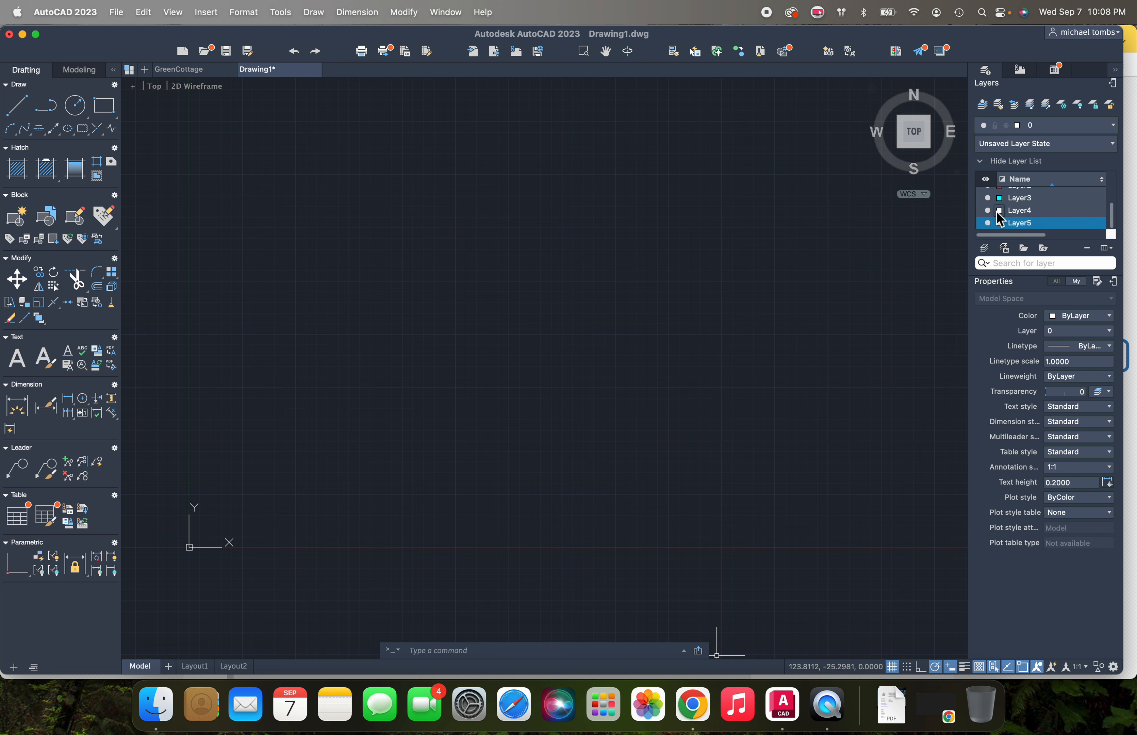
{"action": "left_click", "coordinate": [999, 223]}
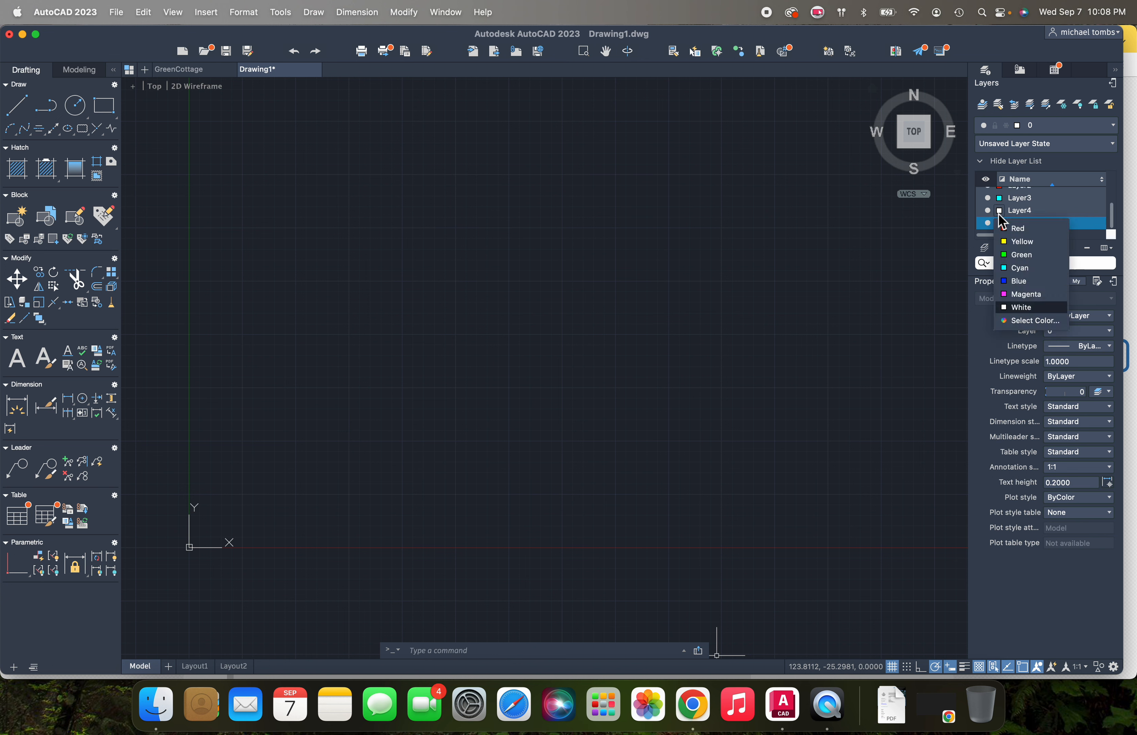
{"action": "left_click", "coordinate": [1015, 254]}
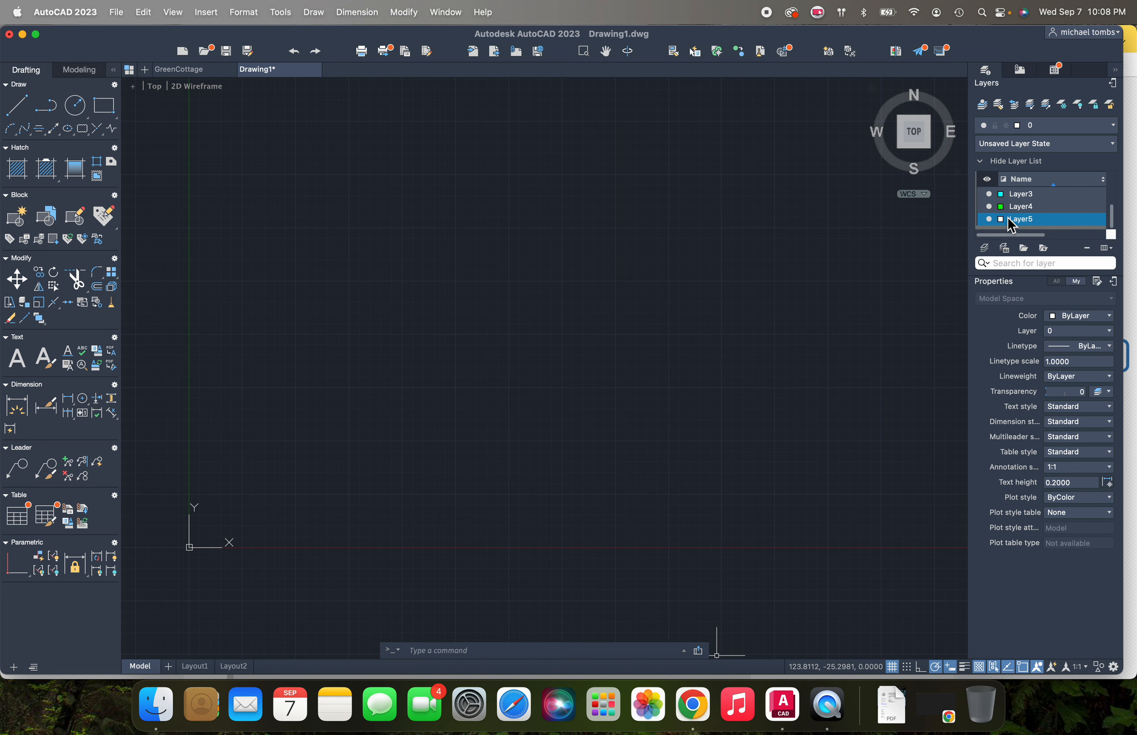
{"action": "left_click", "coordinate": [1000, 223]}
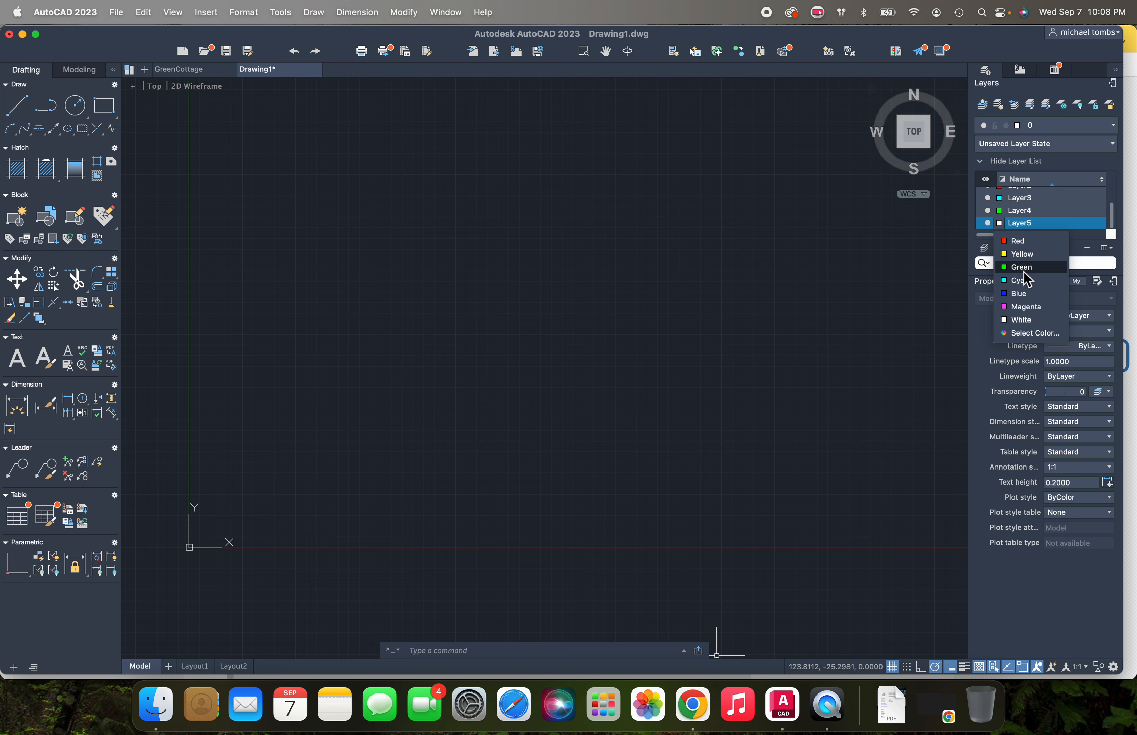
{"action": "left_click", "coordinate": [1023, 308]}
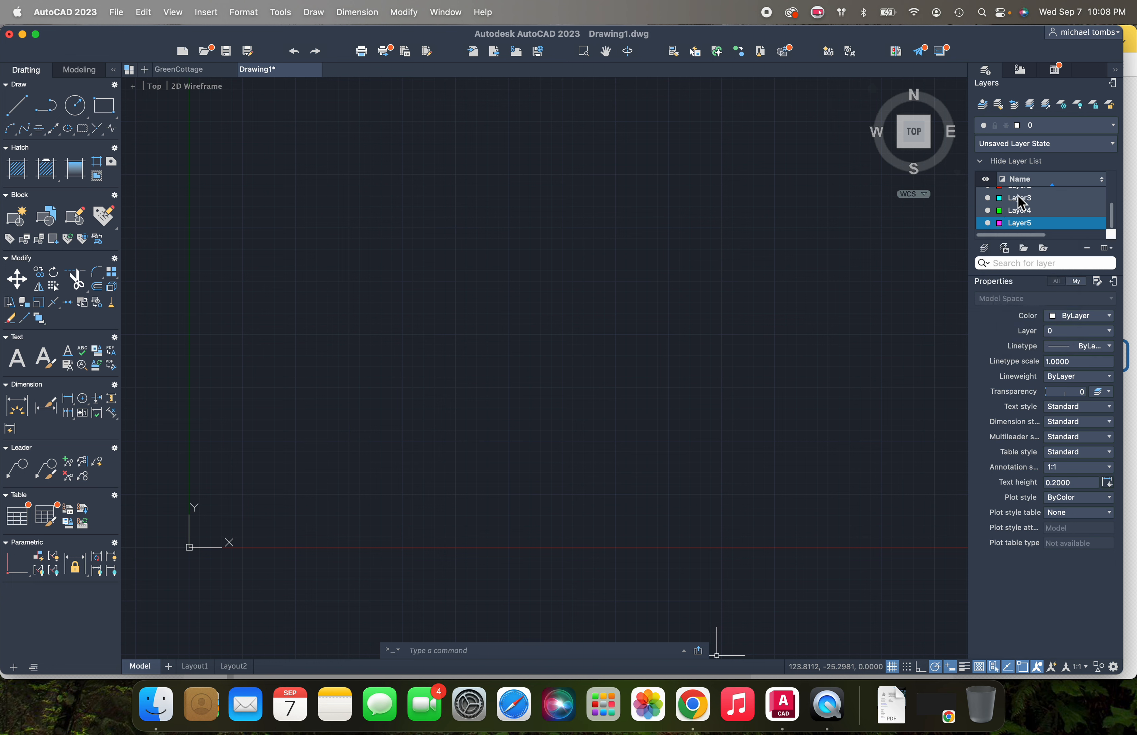
Step: Rename the yellow layer, Layer1, as Objects
{"action": "scroll", "coordinate": [1018, 206], "scroll_direction": "up", "scroll_amount": 3}
{"action": "scroll", "coordinate": [1018, 196], "scroll_direction": "down", "scroll_amount": 2}
{"action": "scroll", "coordinate": [1017, 196], "scroll_direction": "up", "scroll_amount": 2}
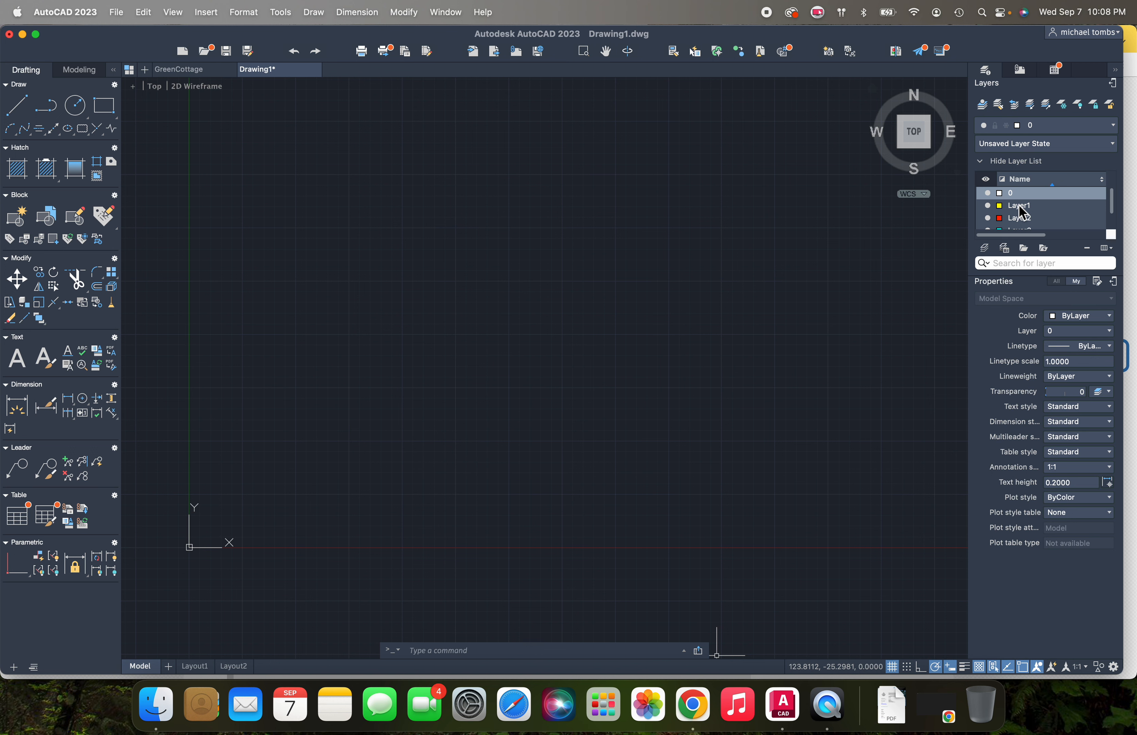
{"action": "left_click", "coordinate": [1020, 206]}
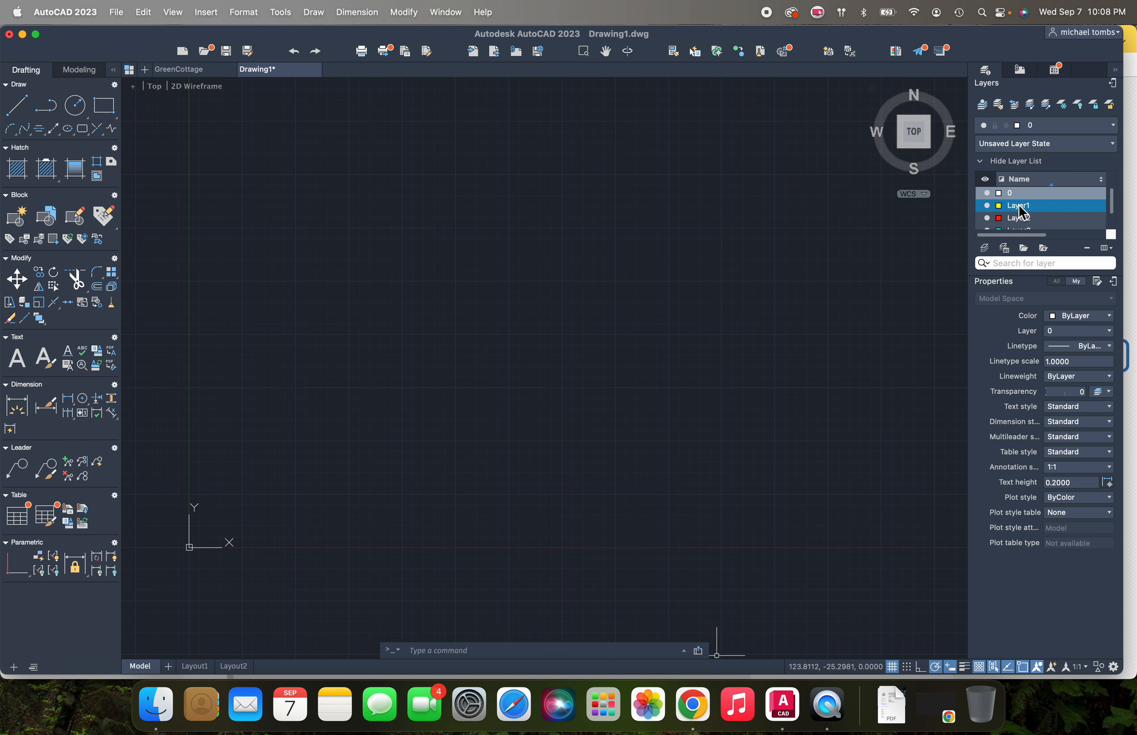
{"action": "double_click", "coordinate": [1018, 205]}
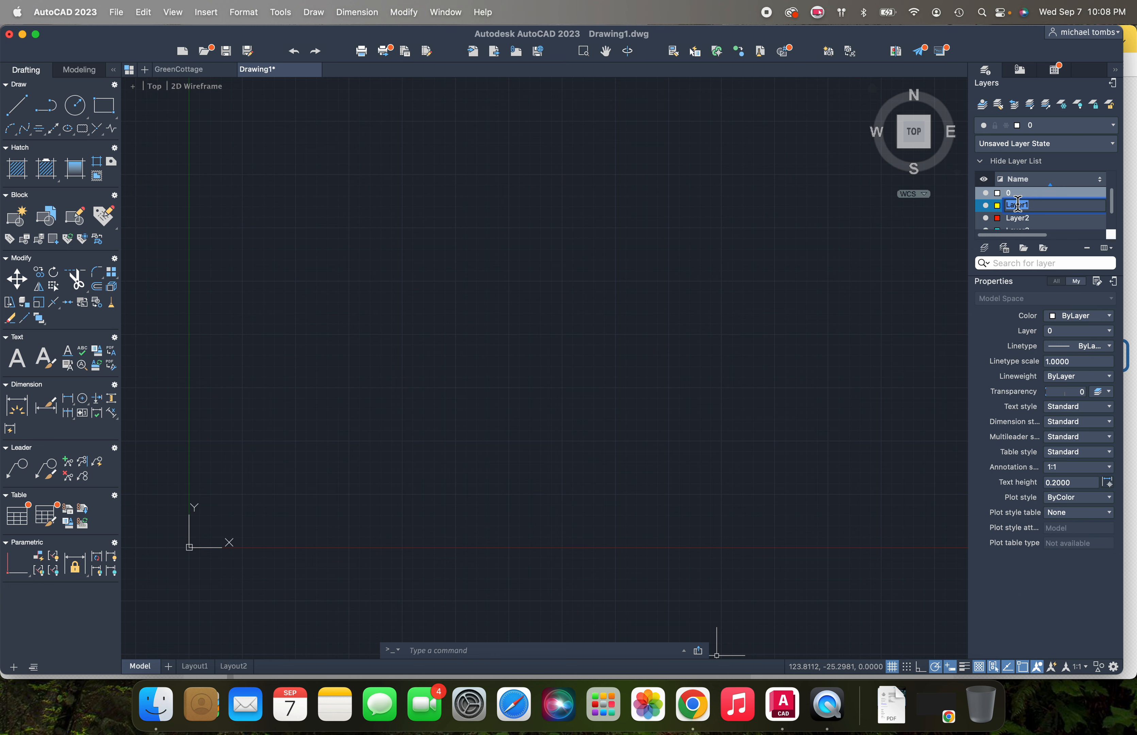
{"action": "type", "text": "Objects"}
{"action": "left_click", "coordinate": [1013, 218]}
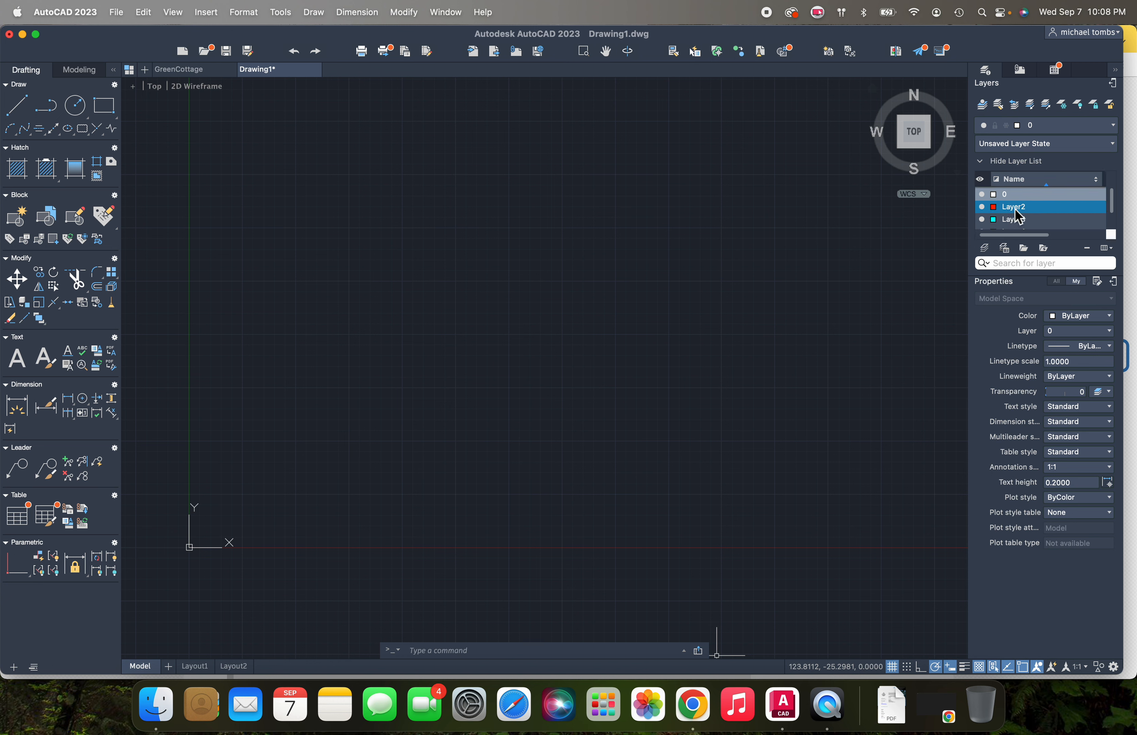
Step: Rename the red layer, Layer2, as Text
{"action": "scroll", "coordinate": [1015, 209], "scroll_direction": "down", "scroll_amount": 3}
{"action": "scroll", "coordinate": [1018, 215], "scroll_direction": "up", "scroll_amount": 3}
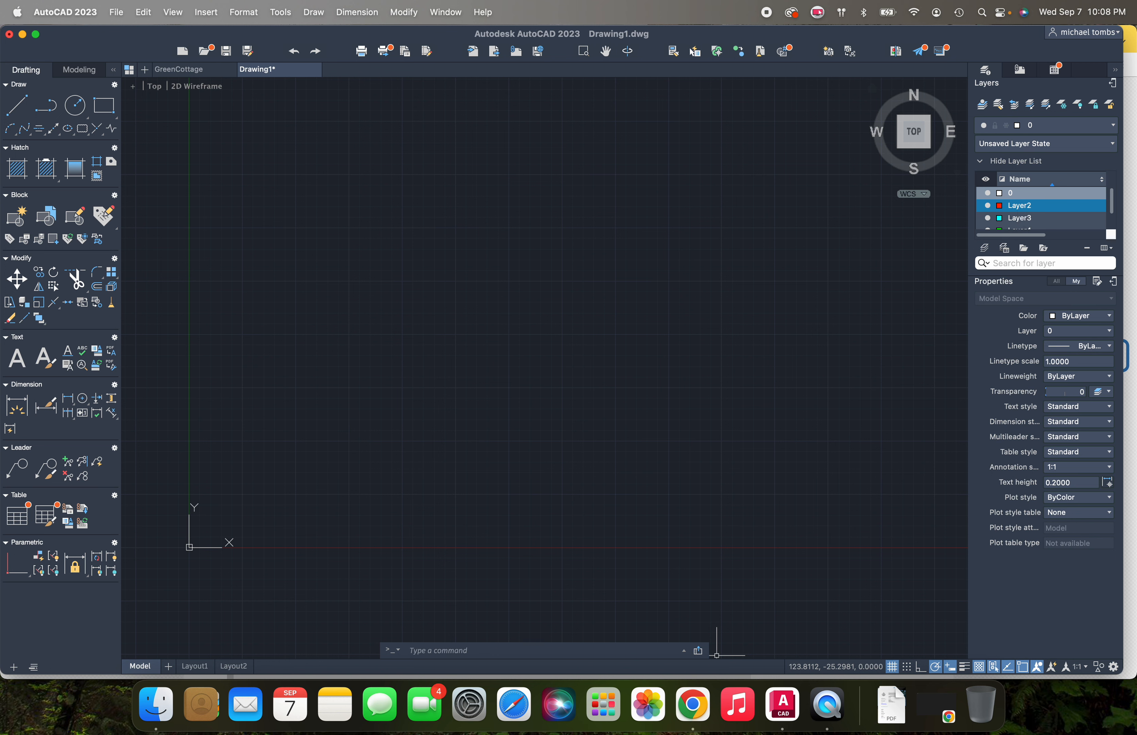
{"action": "double_click", "coordinate": [1018, 208]}
{"action": "left_click_drag", "start_coordinate": [1031, 211], "coordinate": [998, 205]}
{"action": "type", "text": "te"}
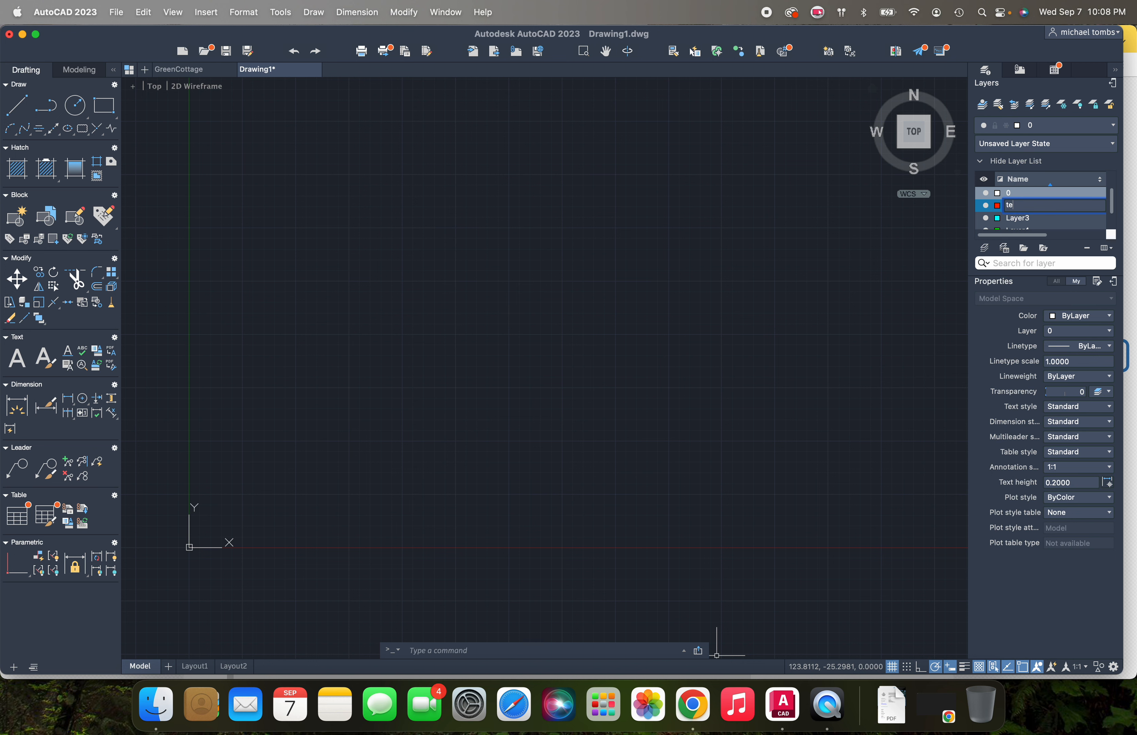
{"action": "type", "text": "Text"}
{"action": "key", "text": "Return"}
Step: Rename the cyan layer, Layer3, as Dim
{"action": "left_click", "coordinate": [1016, 207]}
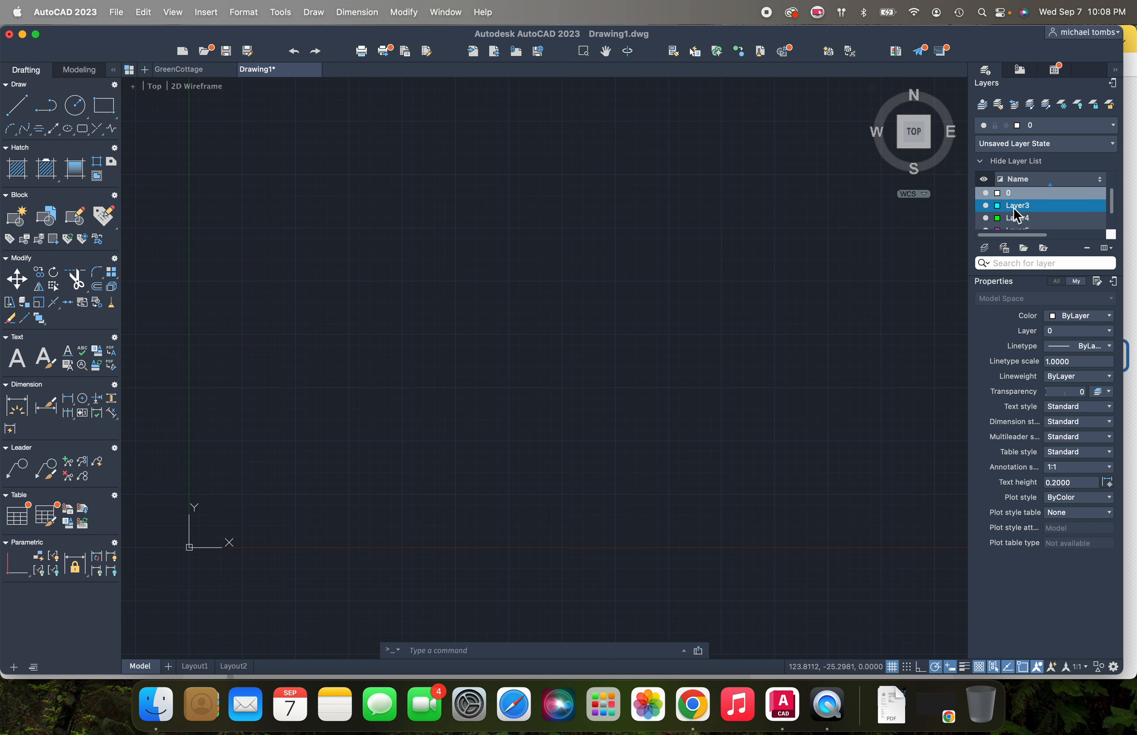
{"action": "left_click", "coordinate": [1012, 205]}
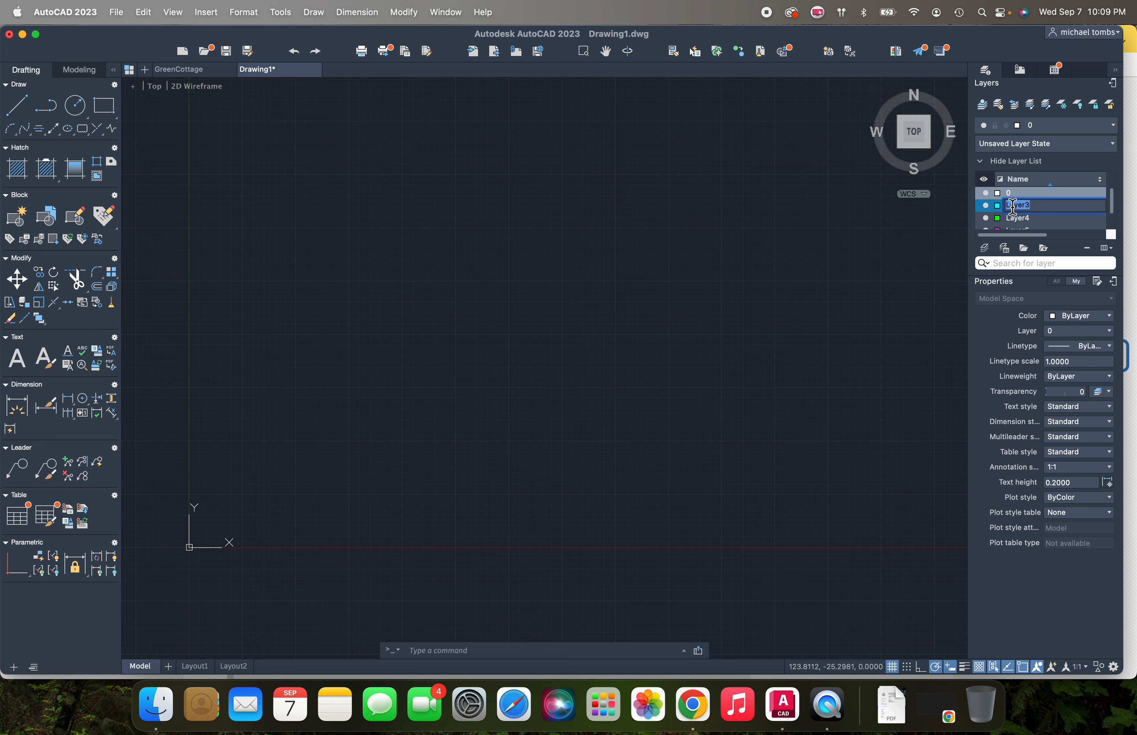
{"action": "type", "text": "Dim"}
{"action": "key", "text": "Return"}
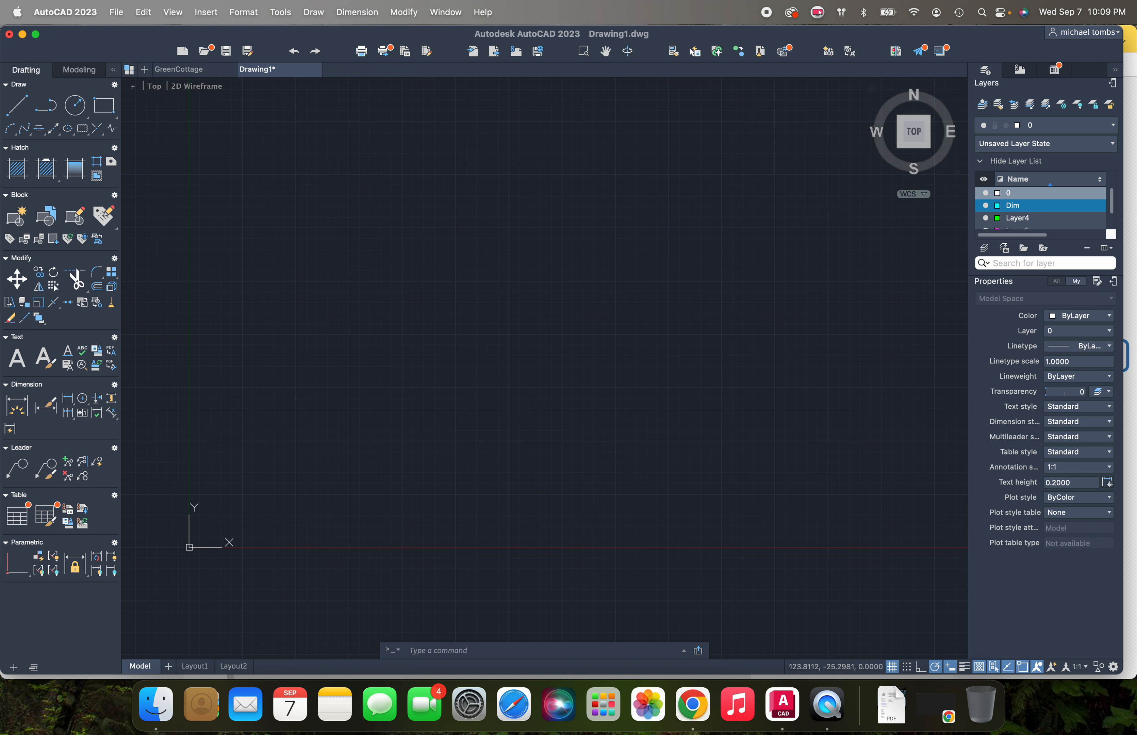
Step: Make the green layer, Layer4, current and rename it as Center
{"action": "left_click", "coordinate": [1015, 217]}
{"action": "double_click", "coordinate": [1015, 218]}
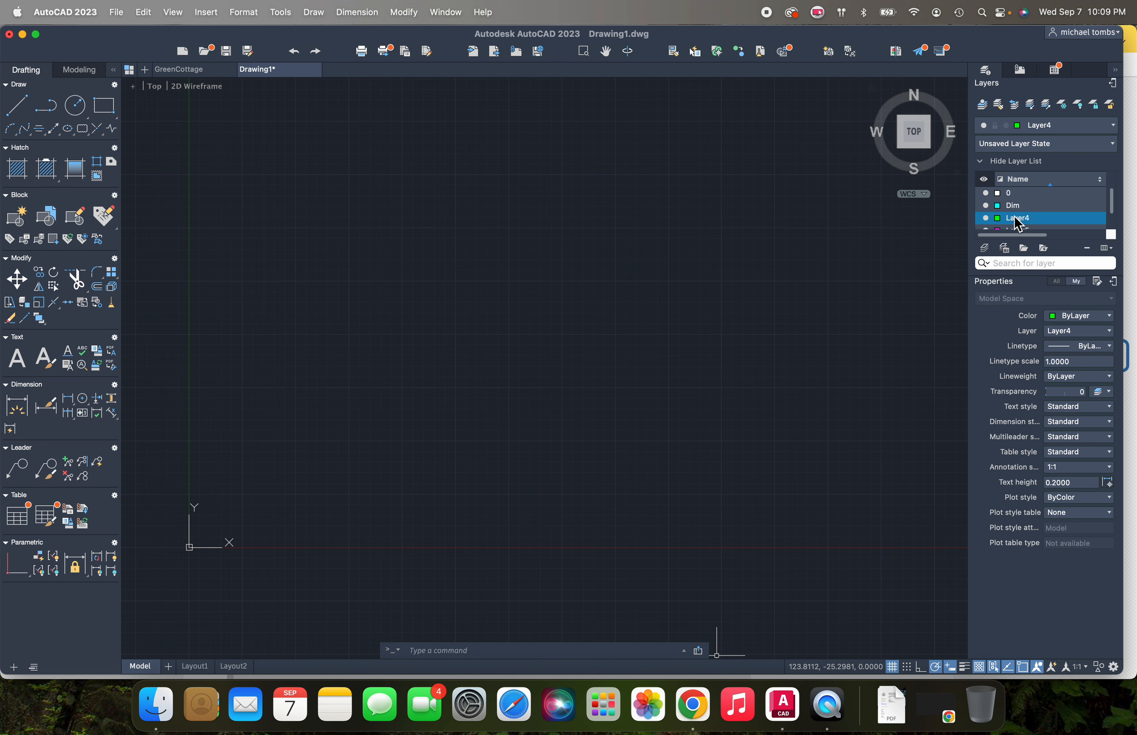
{"action": "left_click", "coordinate": [1015, 218]}
{"action": "type", "text": "Cente"}
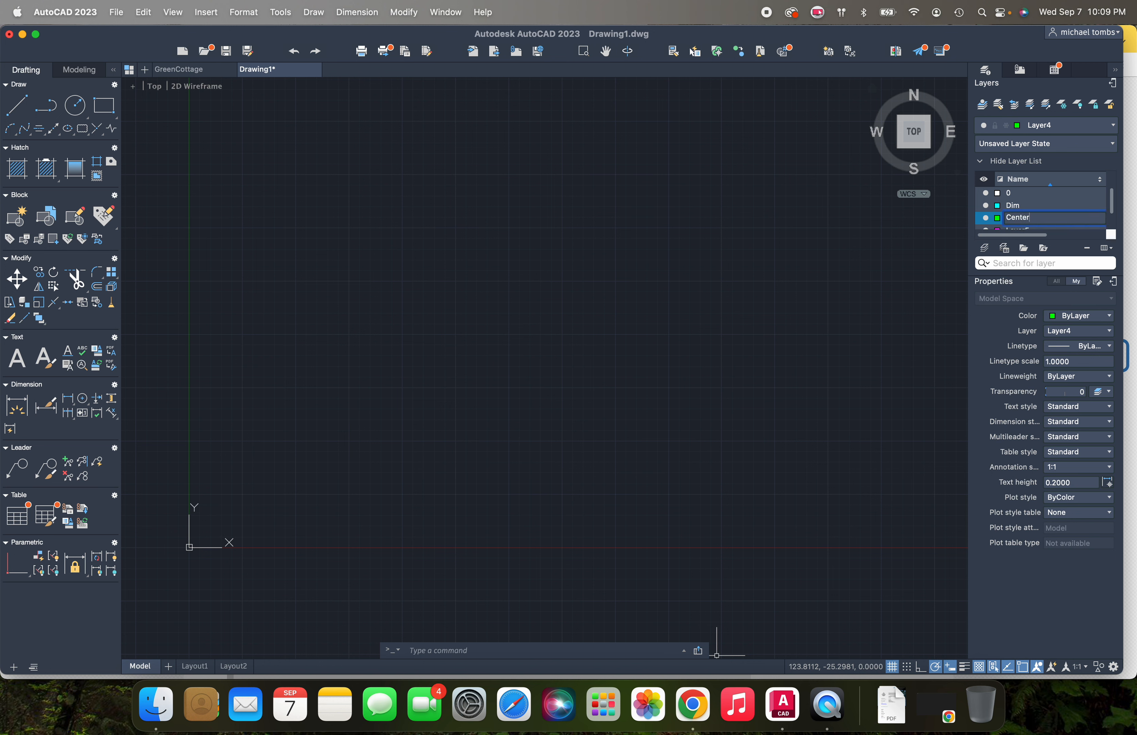
{"action": "type", "text": "r"}
{"action": "key", "text": "Return"}
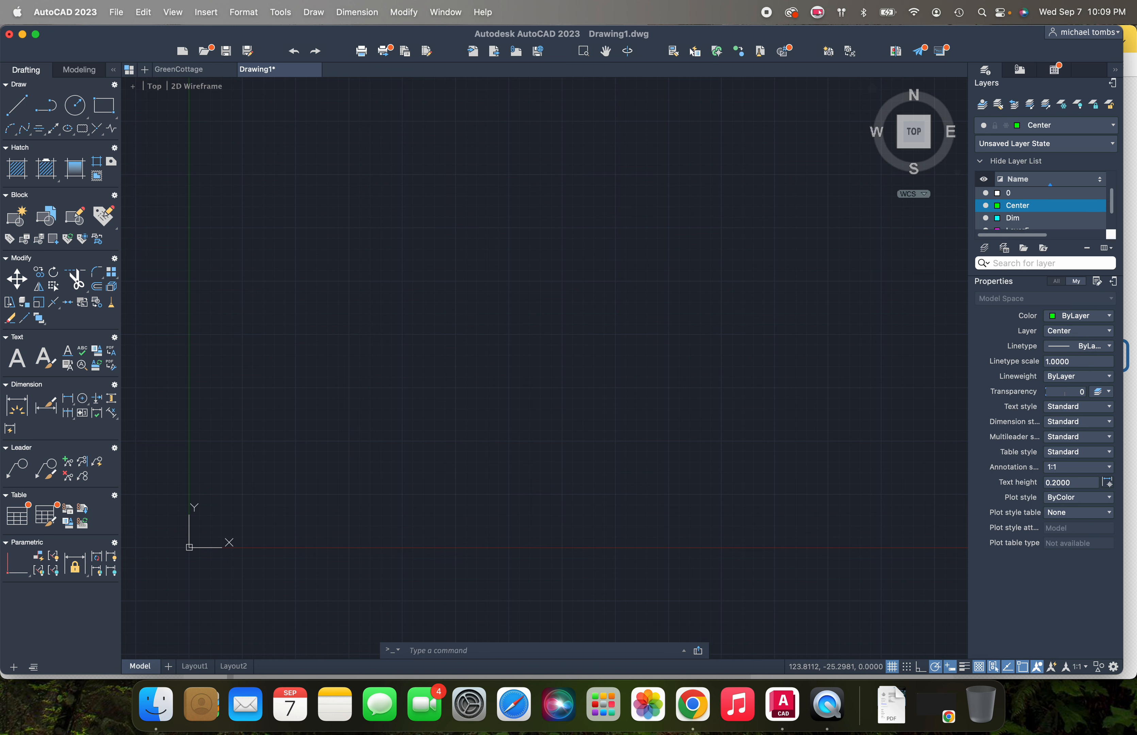
Step: Rename the magenta layer, Layer5, as Hidden and look over the finished layer list
{"action": "scroll", "coordinate": [1028, 228], "scroll_direction": "down", "scroll_amount": 2}
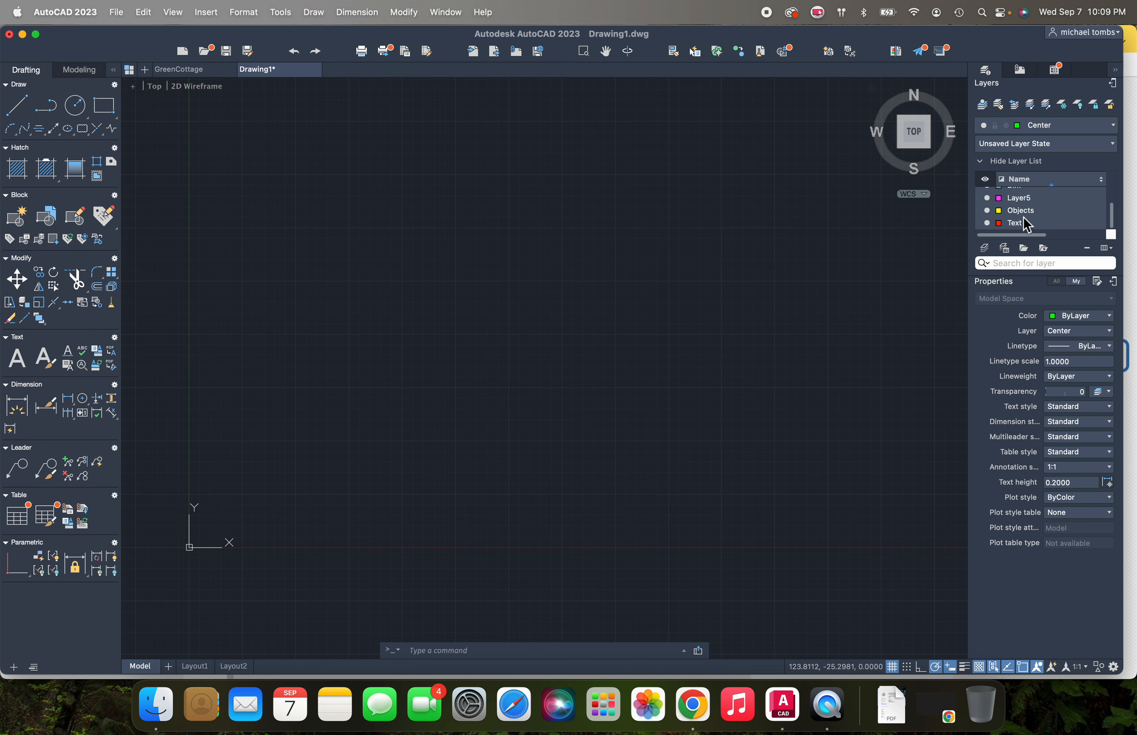
{"action": "left_click", "coordinate": [1017, 200]}
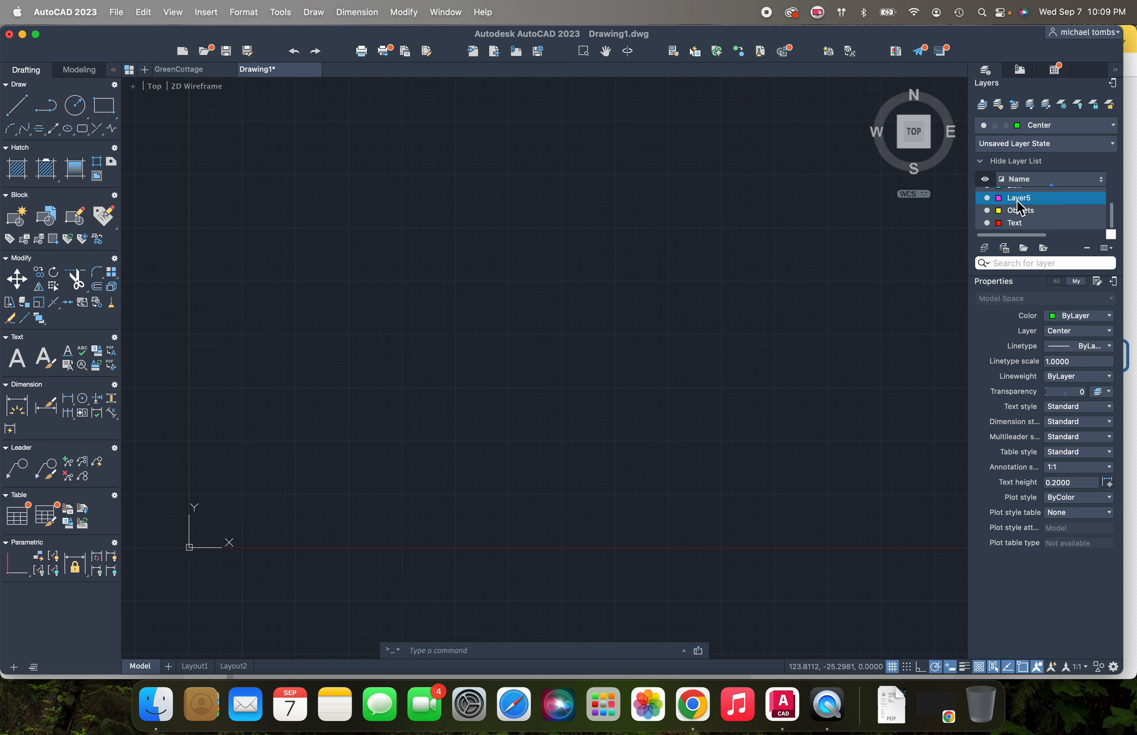
{"action": "left_click", "coordinate": [1017, 199]}
{"action": "type", "text": "Hidden"}
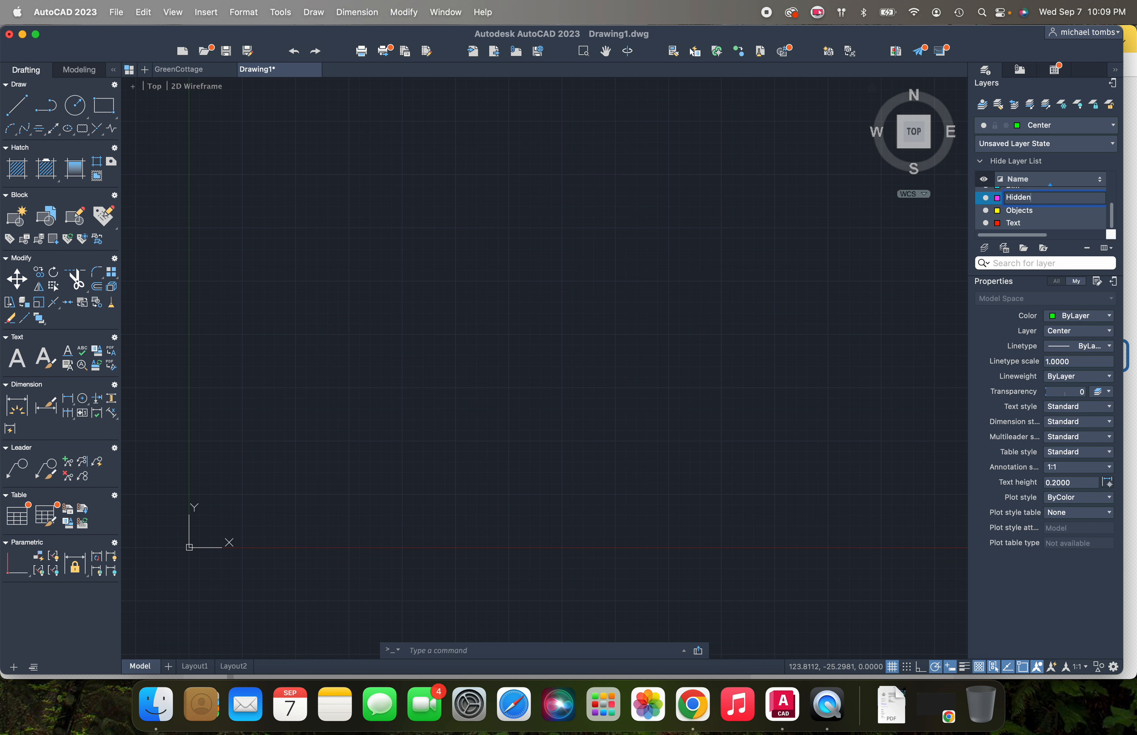
{"action": "key", "text": "Return"}
{"action": "scroll", "coordinate": [1036, 197], "scroll_direction": "up", "scroll_amount": 3}
{"action": "scroll", "coordinate": [1037, 199], "scroll_direction": "down", "scroll_amount": 3}
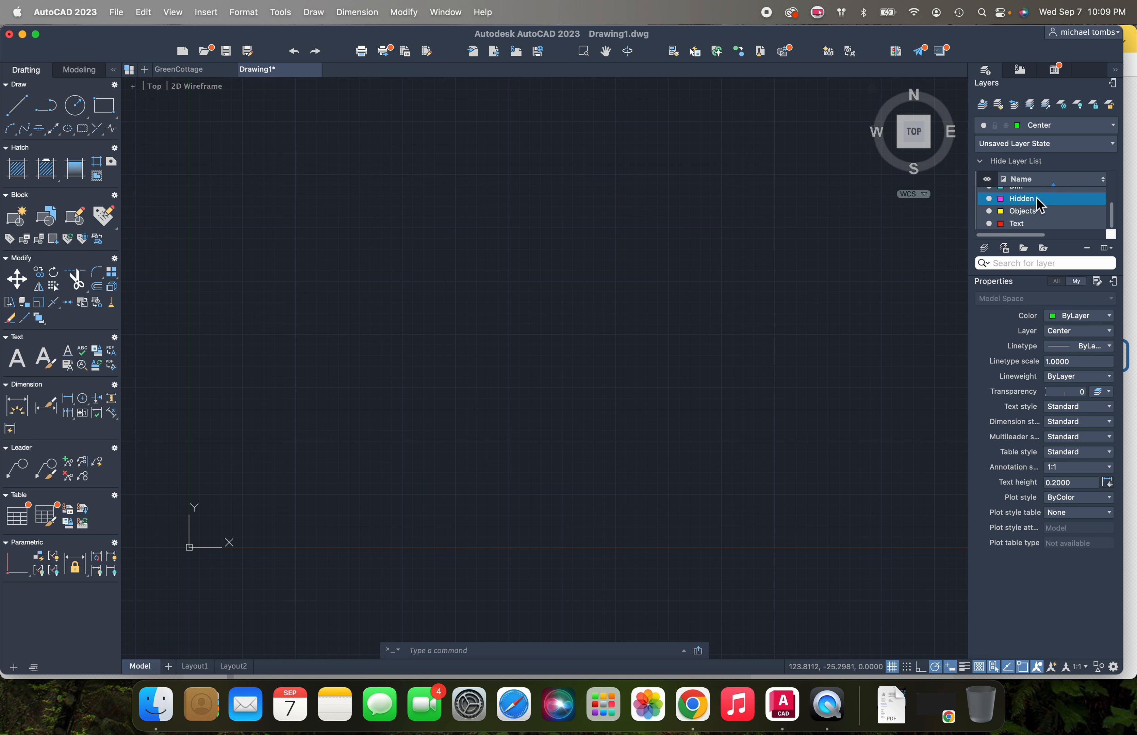
{"action": "scroll", "coordinate": [1037, 200], "scroll_direction": "up", "scroll_amount": 1}
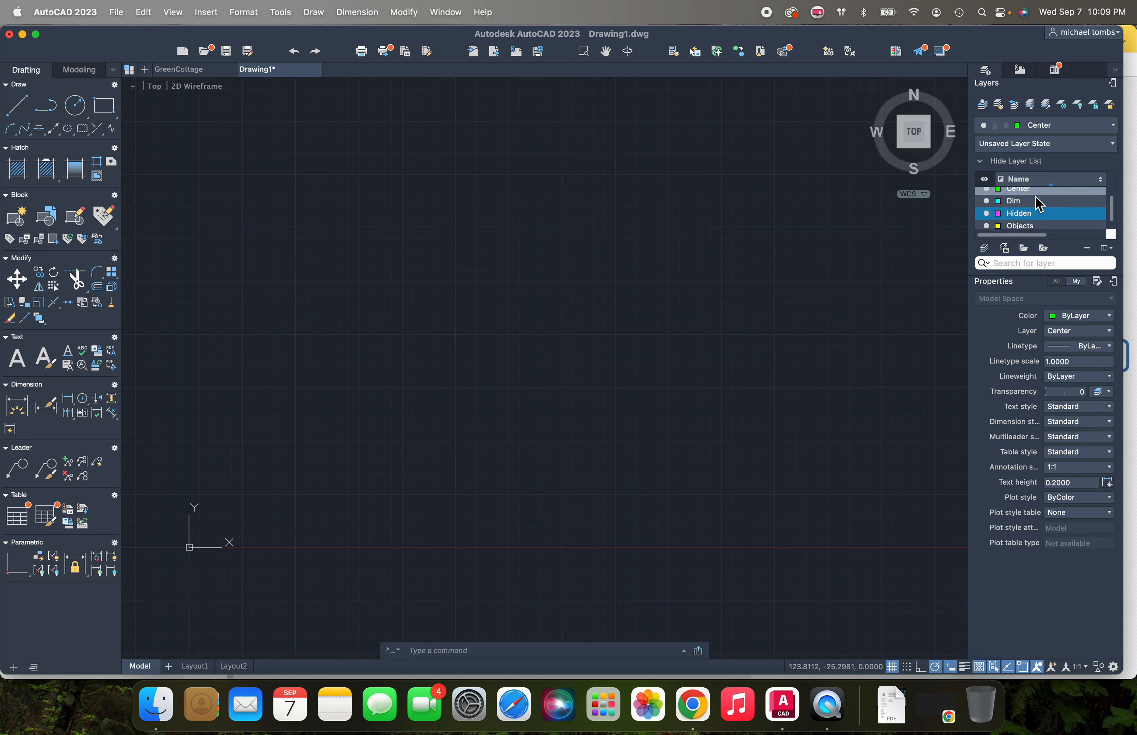
{"action": "scroll", "coordinate": [1035, 199], "scroll_direction": "down", "scroll_amount": 1}
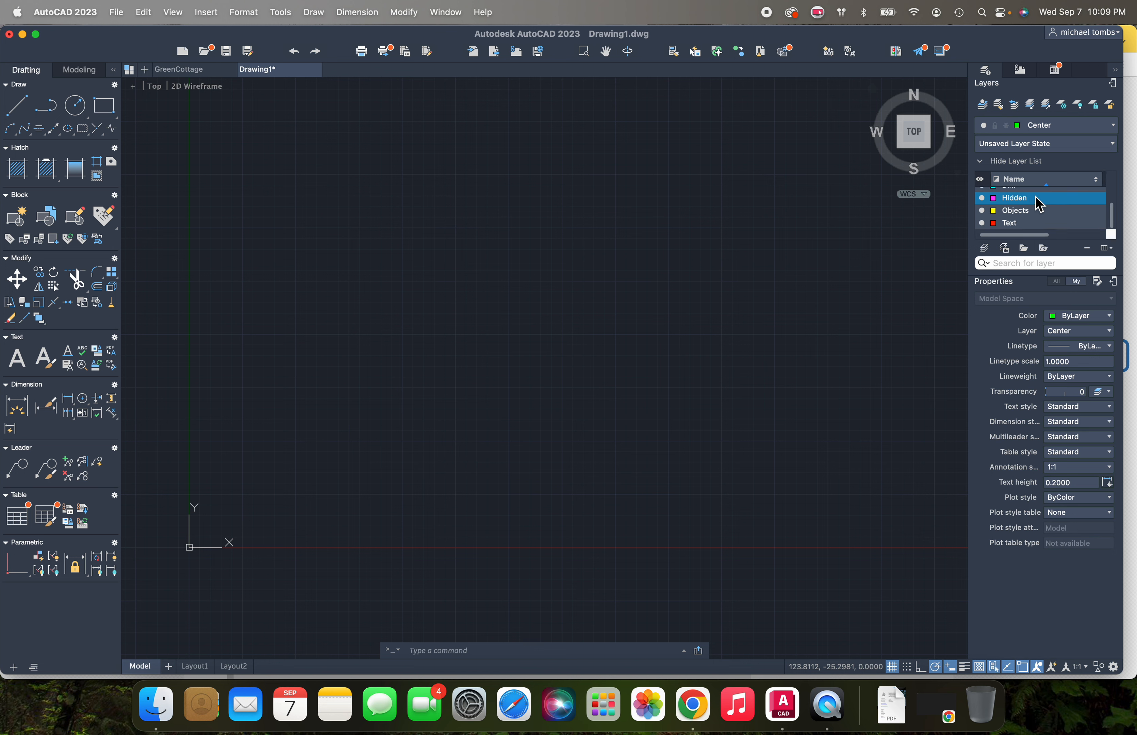
Step: Configure the drawing units with a length precision of 0.0 and millimeters as the insertion scale
{"action": "left_click", "coordinate": [1024, 213]}
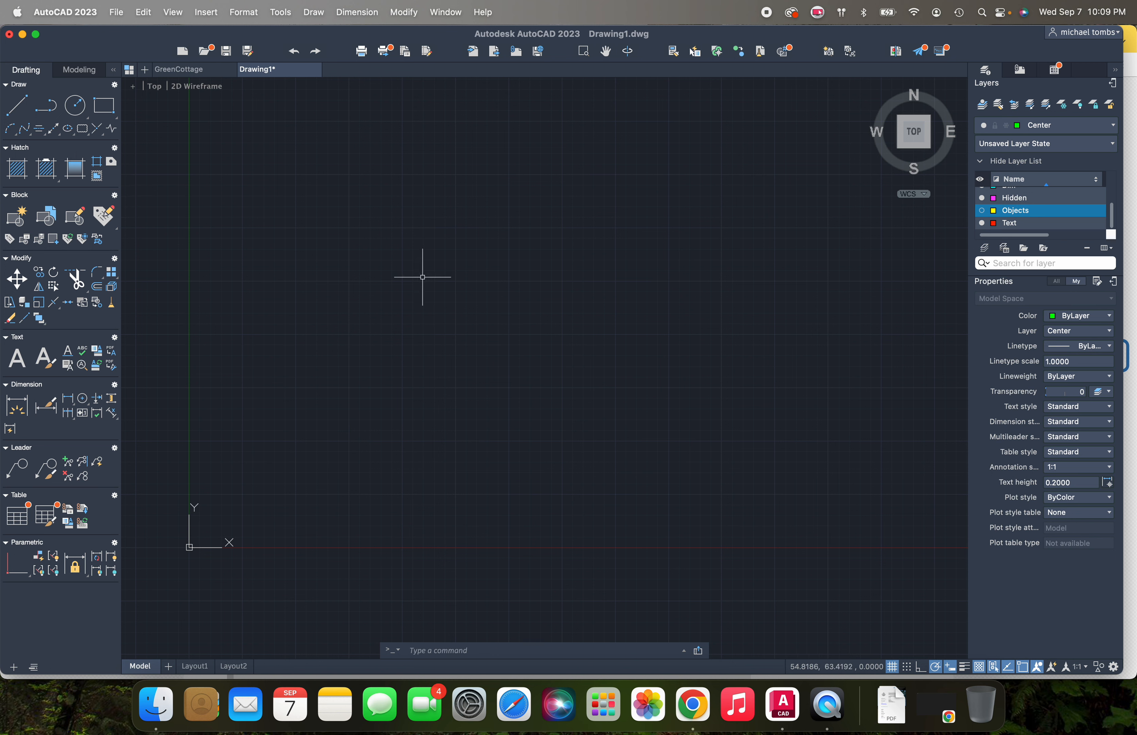
{"action": "type", "text": "u"}
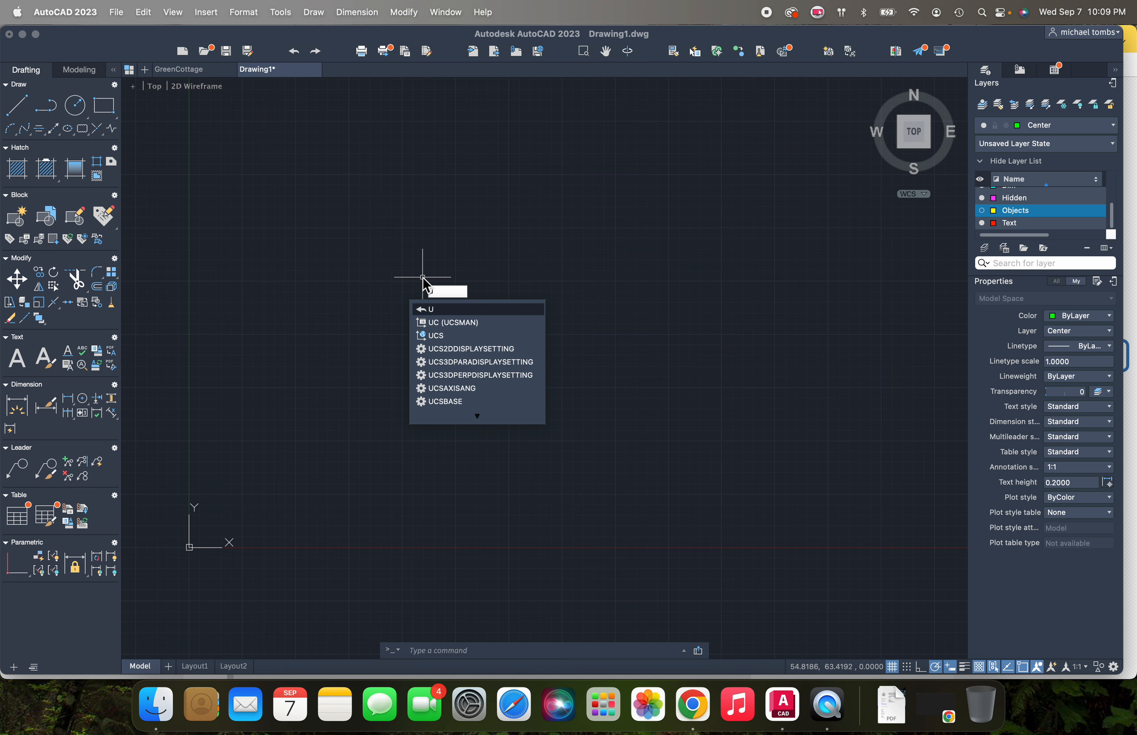
{"action": "type", "text": "nits"}
{"action": "key", "text": "Return"}
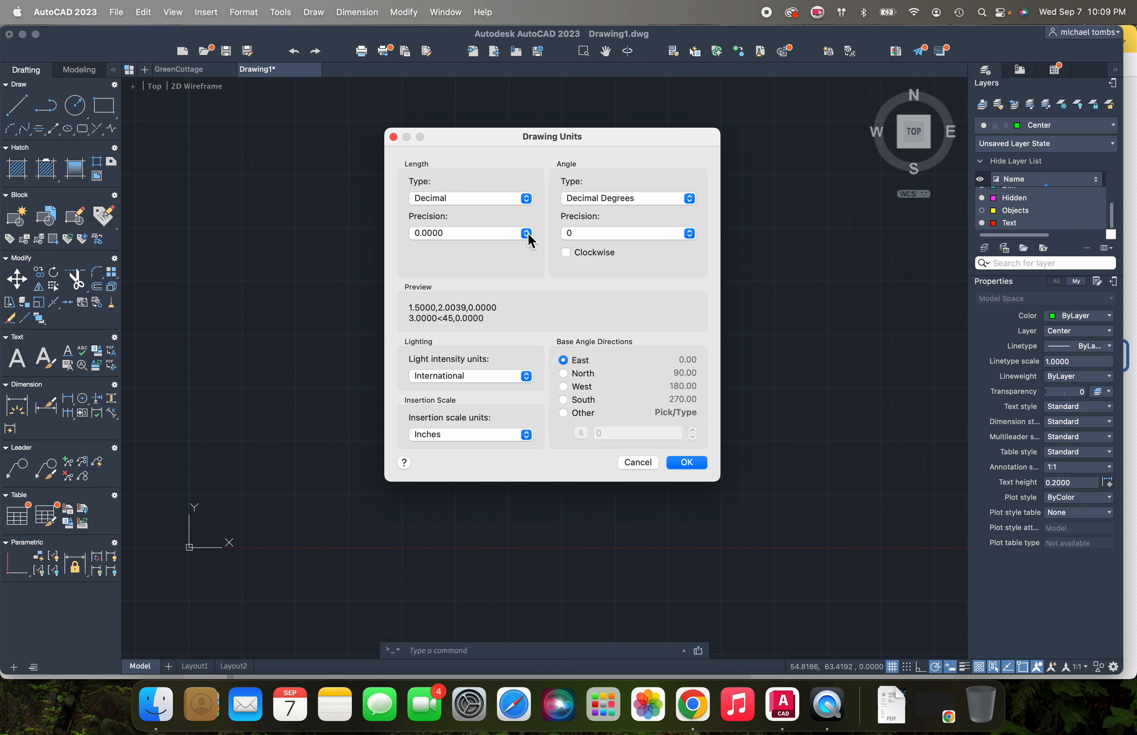
{"action": "left_click", "coordinate": [528, 234]}
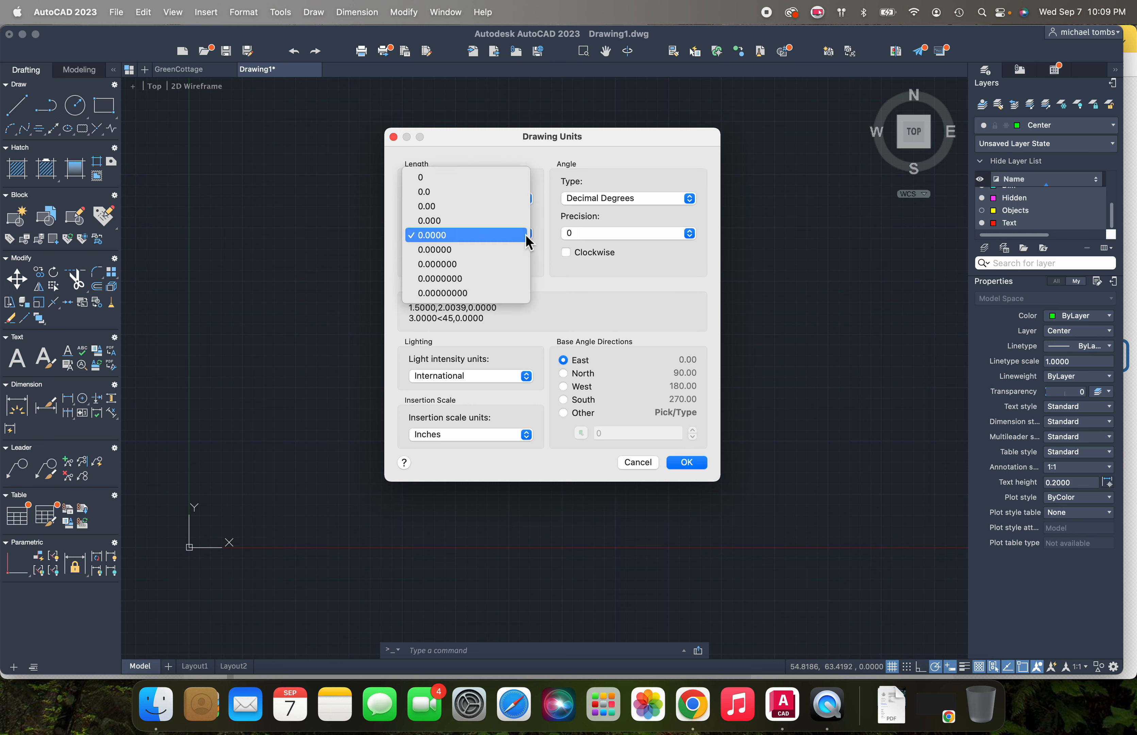
{"action": "left_click", "coordinate": [488, 193]}
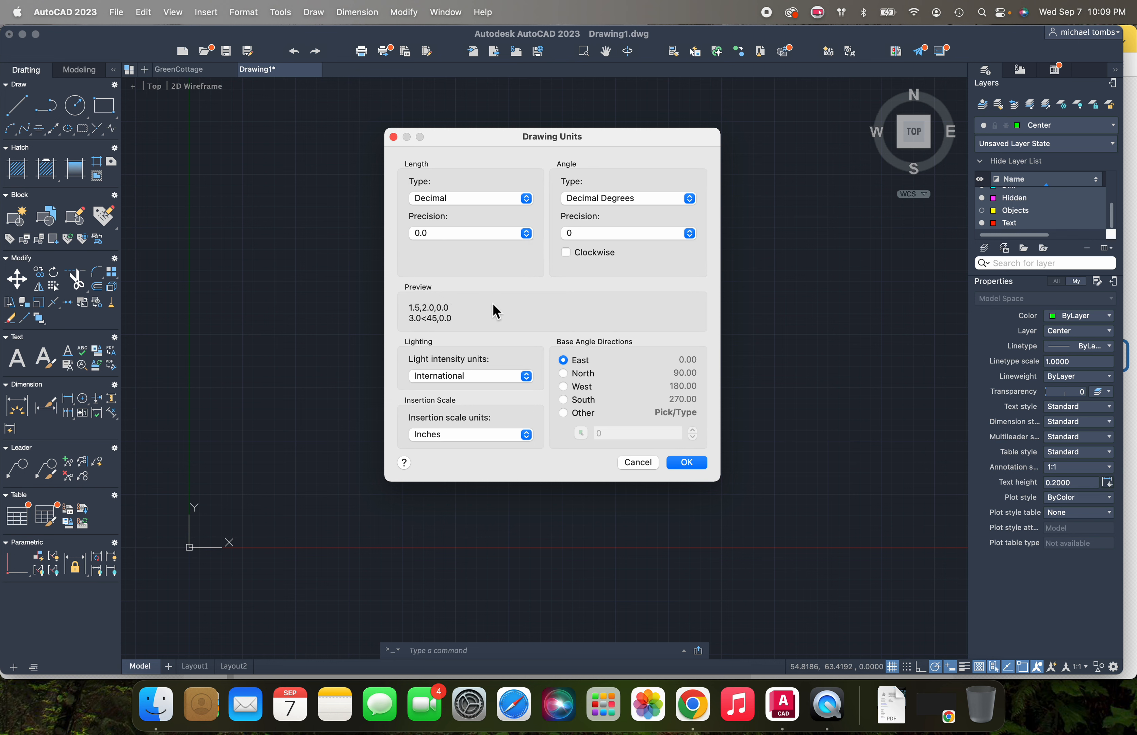
{"action": "left_click", "coordinate": [526, 435]}
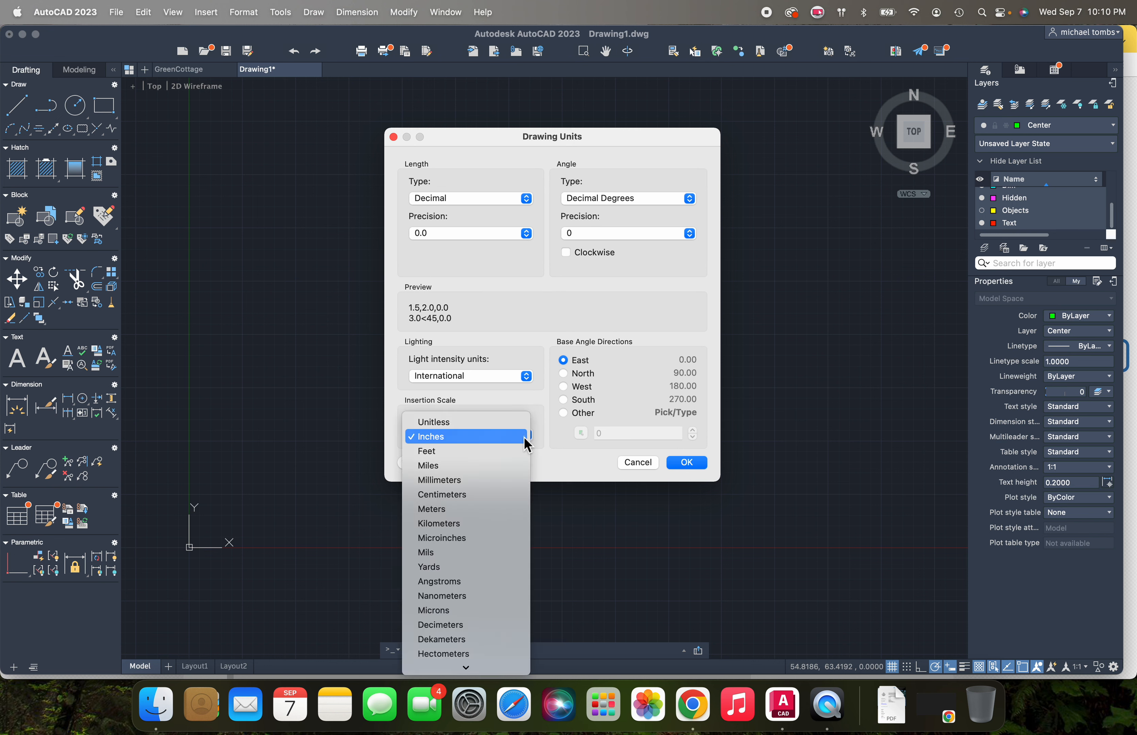
{"action": "left_click", "coordinate": [502, 480]}
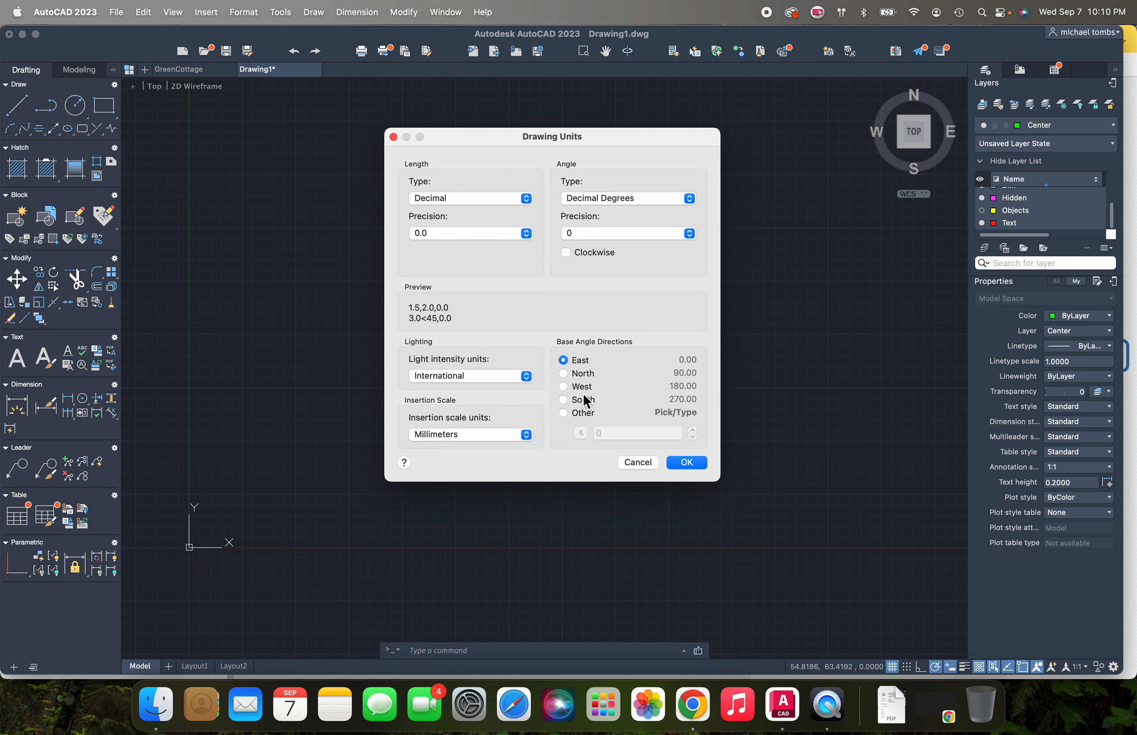
{"action": "left_click", "coordinate": [685, 462]}
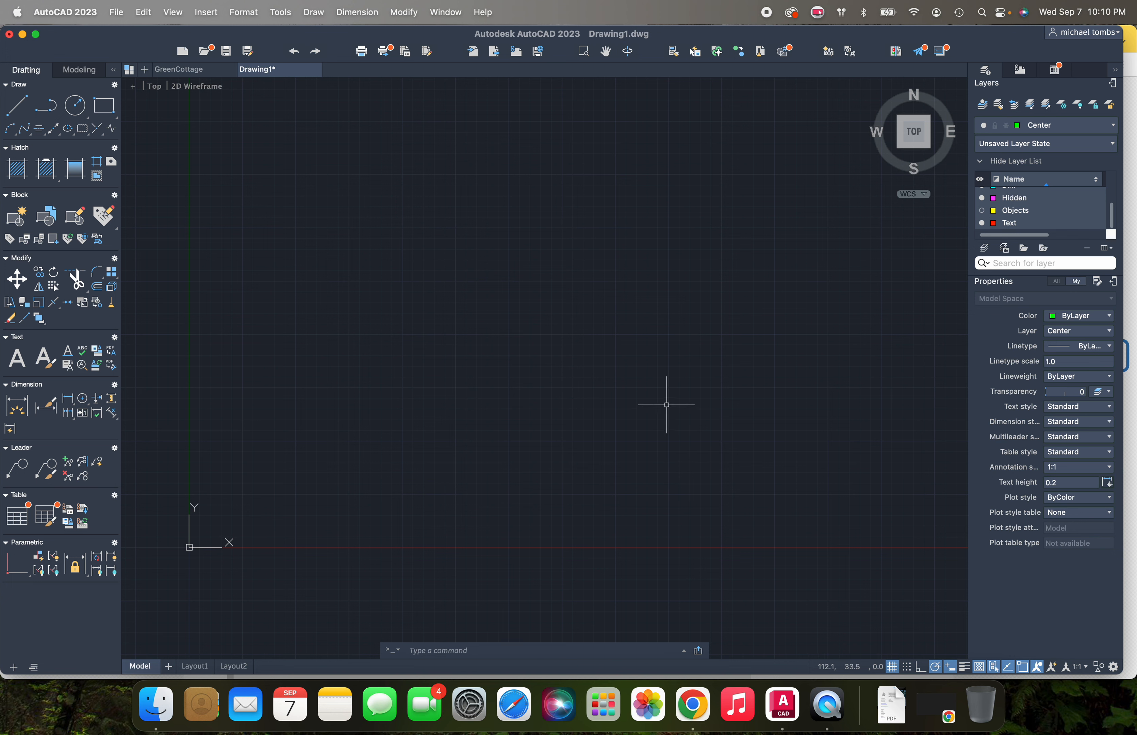
Step: Start a line at 50,50 and draw the square's bottom edge 100 mm to the right and its right edge 100 mm upward
{"action": "left_click", "coordinate": [19, 108]}
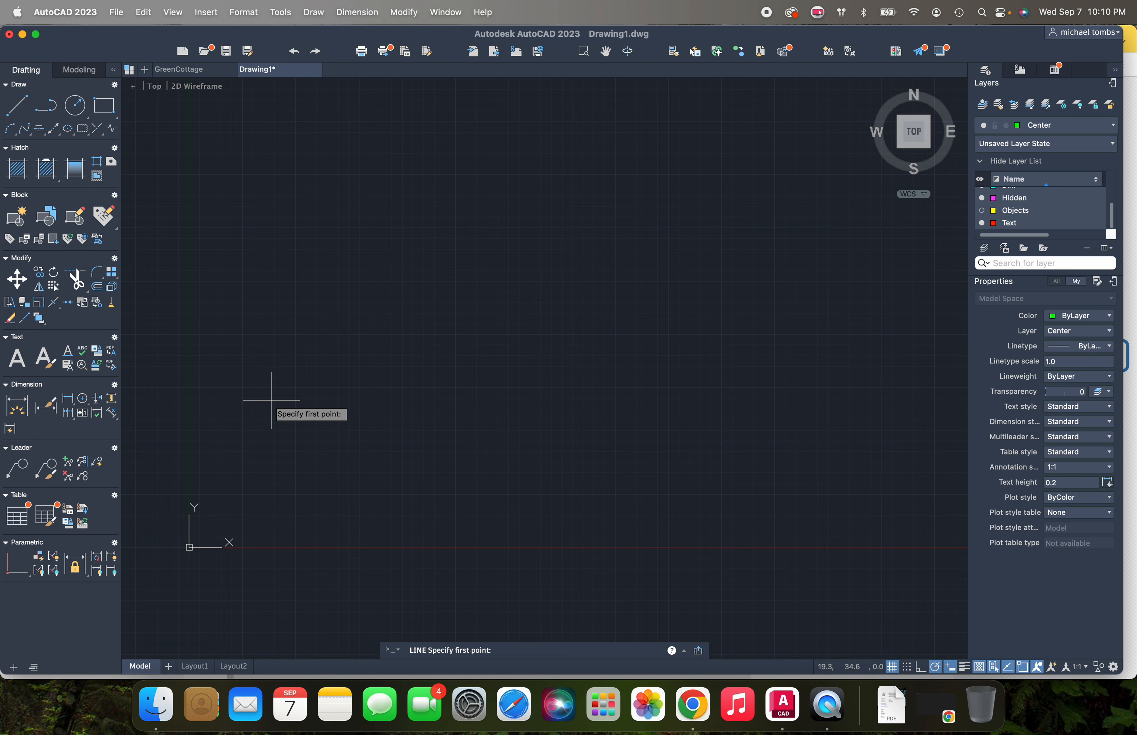
{"action": "type", "text": "50"}
{"action": "key", "text": "Tab"}
{"action": "type", "text": "50"}
{"action": "key", "text": "Return"}
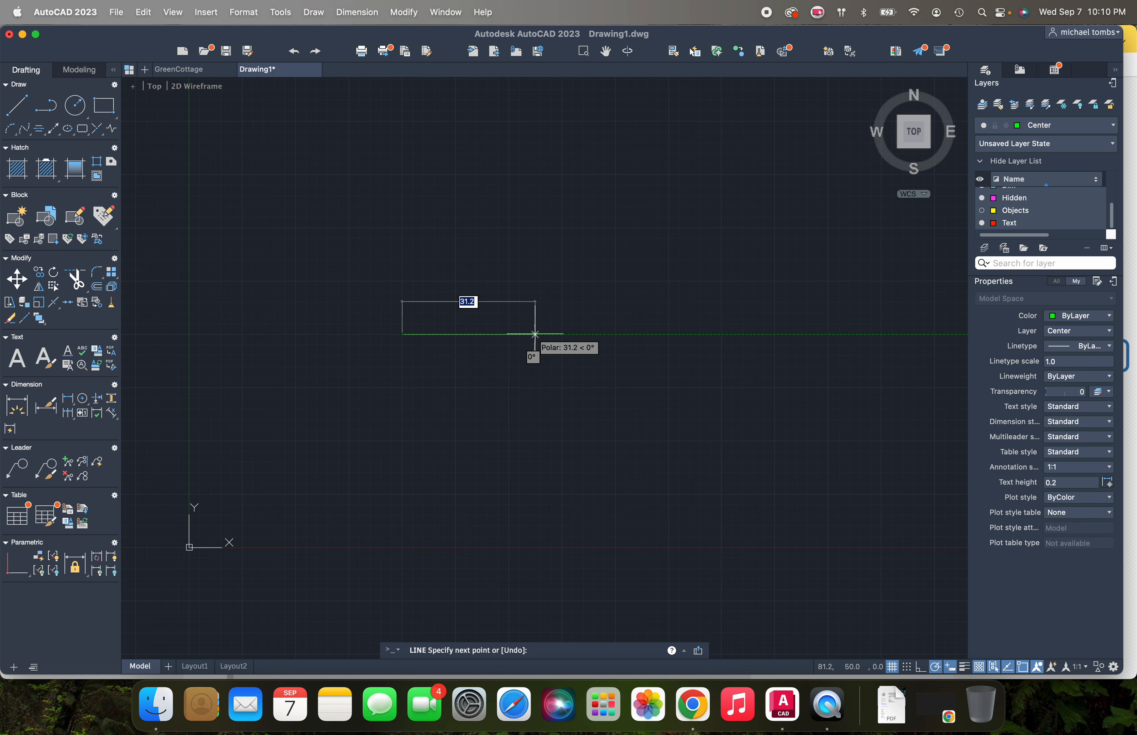
{"action": "type", "text": "100"}
{"action": "key", "text": "Return"}
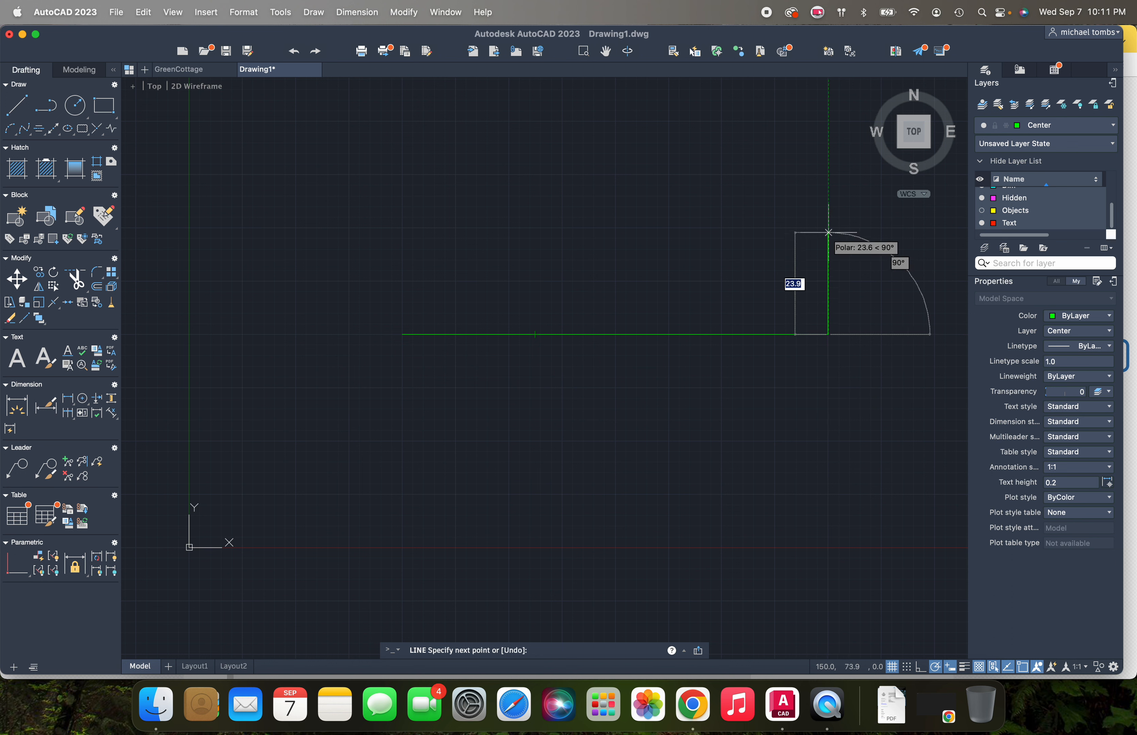
{"action": "type", "text": "100"}
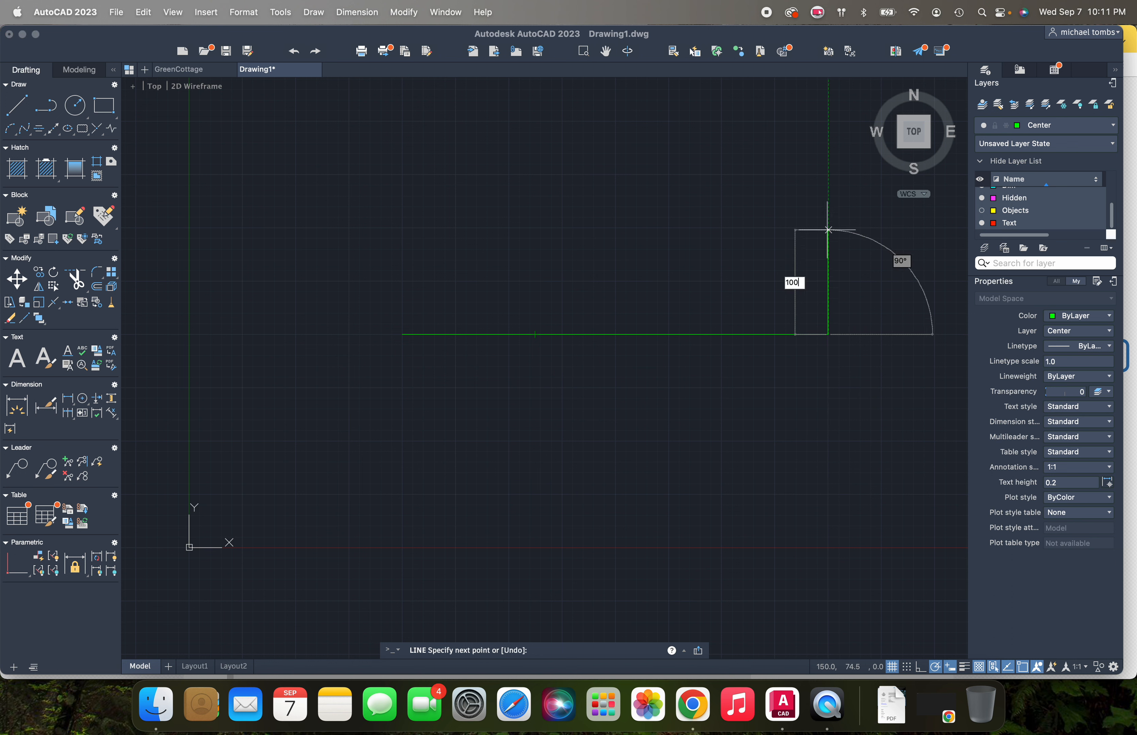
{"action": "key", "text": "Return"}
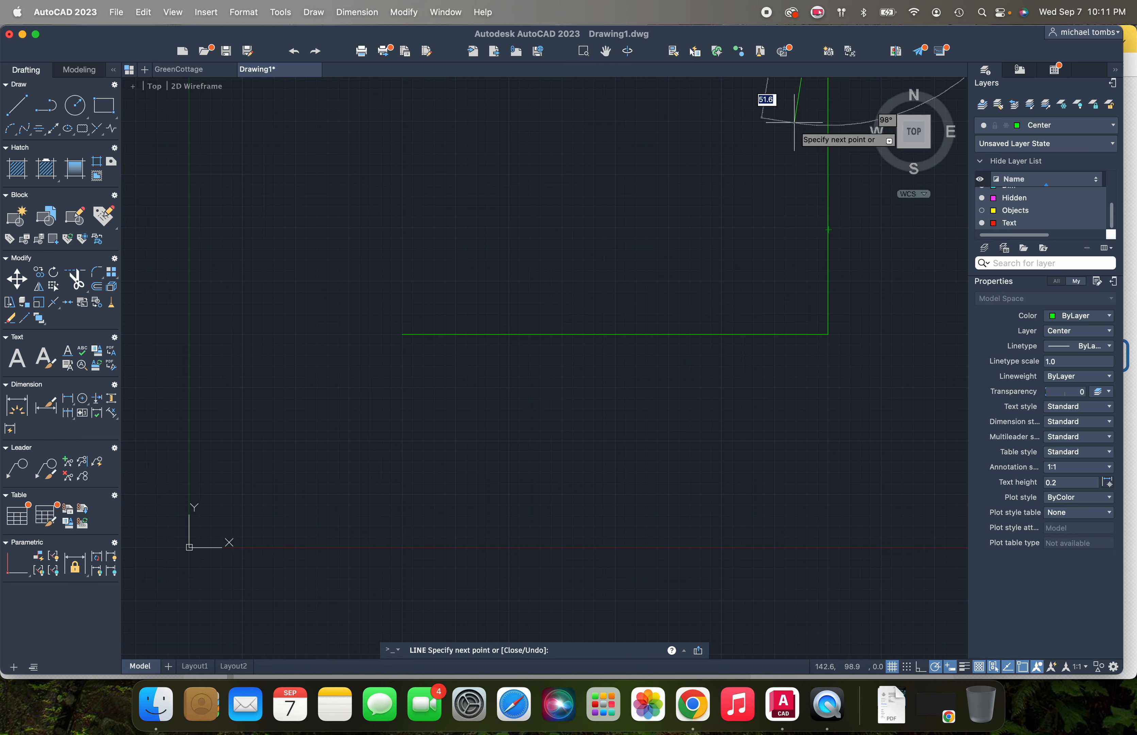
Step: Complete the square with a 100 mm top edge toward the left and a 100 mm left edge downward, and end the line
{"action": "scroll", "coordinate": [705, 256], "scroll_direction": "down", "scroll_amount": 5}
{"action": "scroll", "coordinate": [705, 257], "scroll_direction": "up", "scroll_amount": 4}
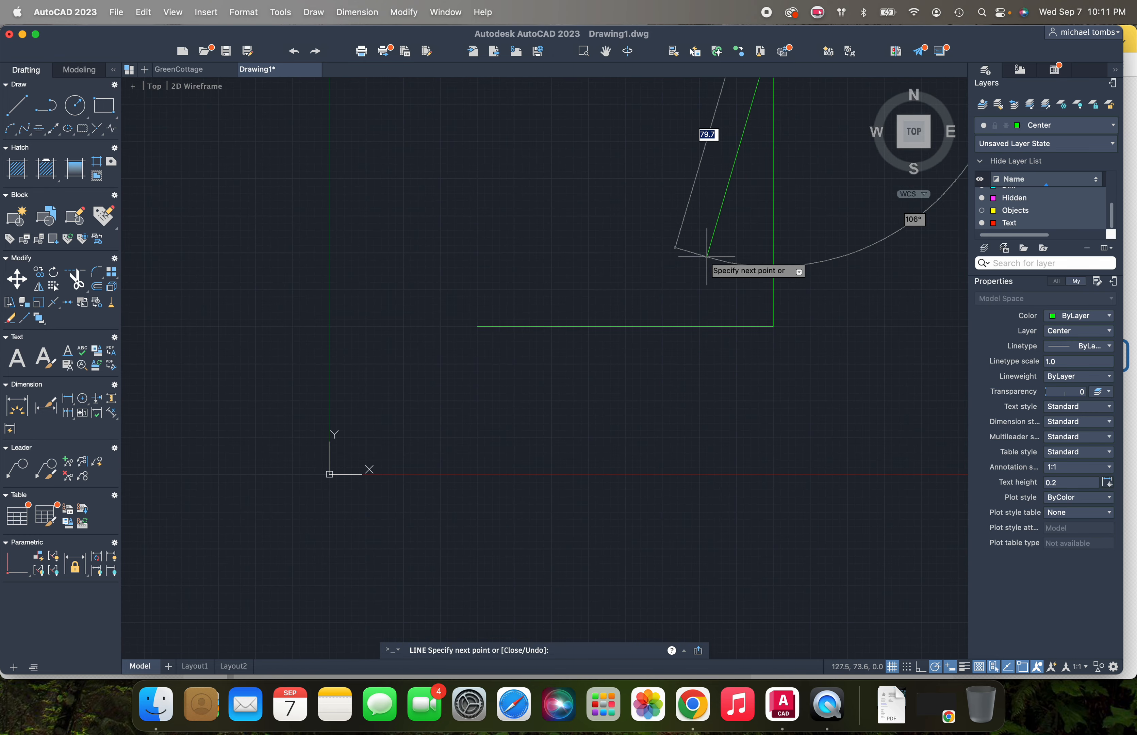
{"action": "scroll", "coordinate": [706, 256], "scroll_direction": "up", "scroll_amount": 5}
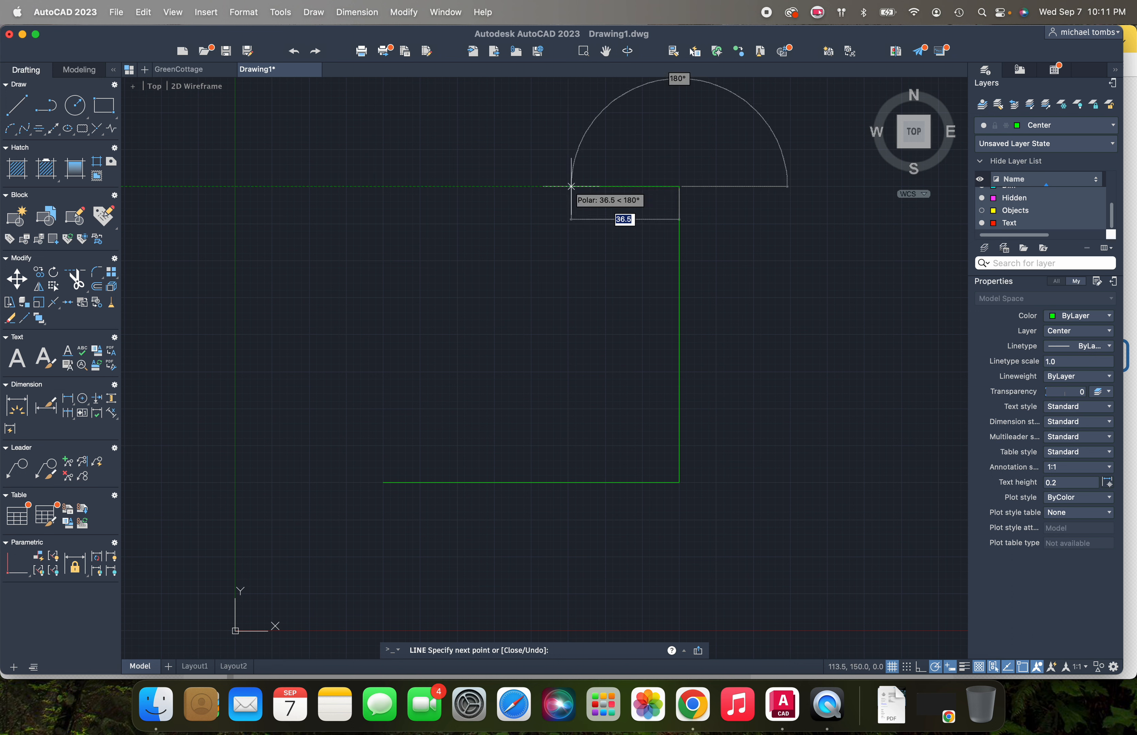
{"action": "type", "text": "100"}
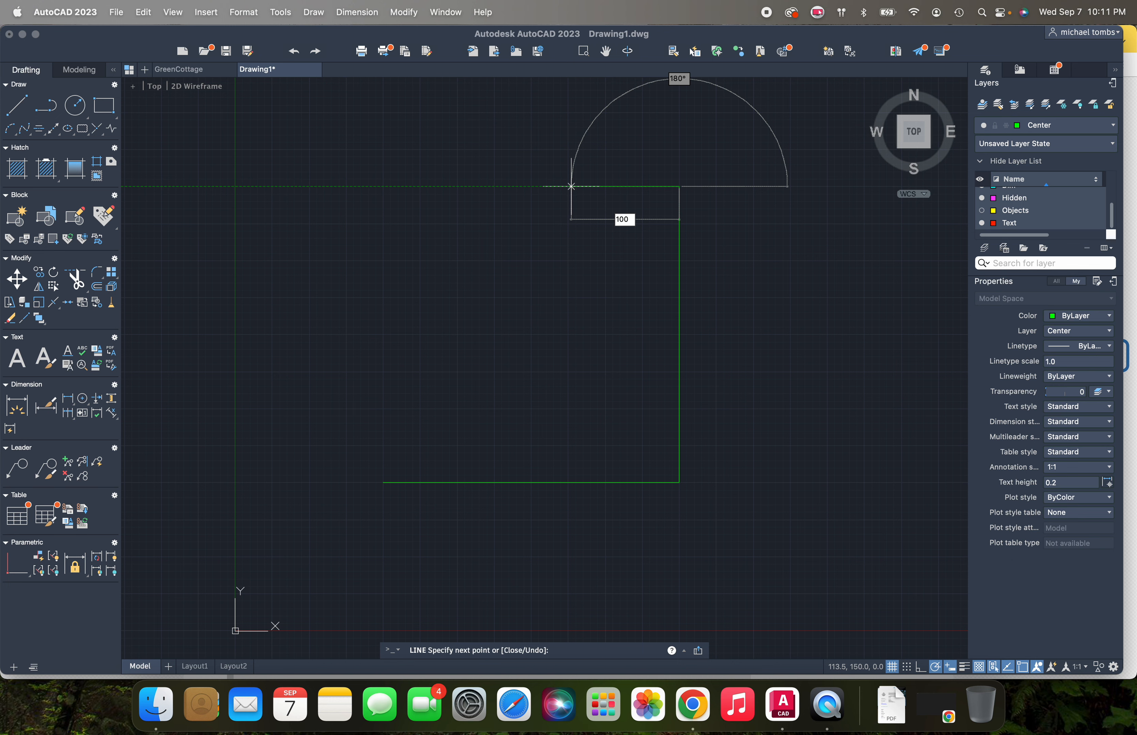
{"action": "key", "text": "Return"}
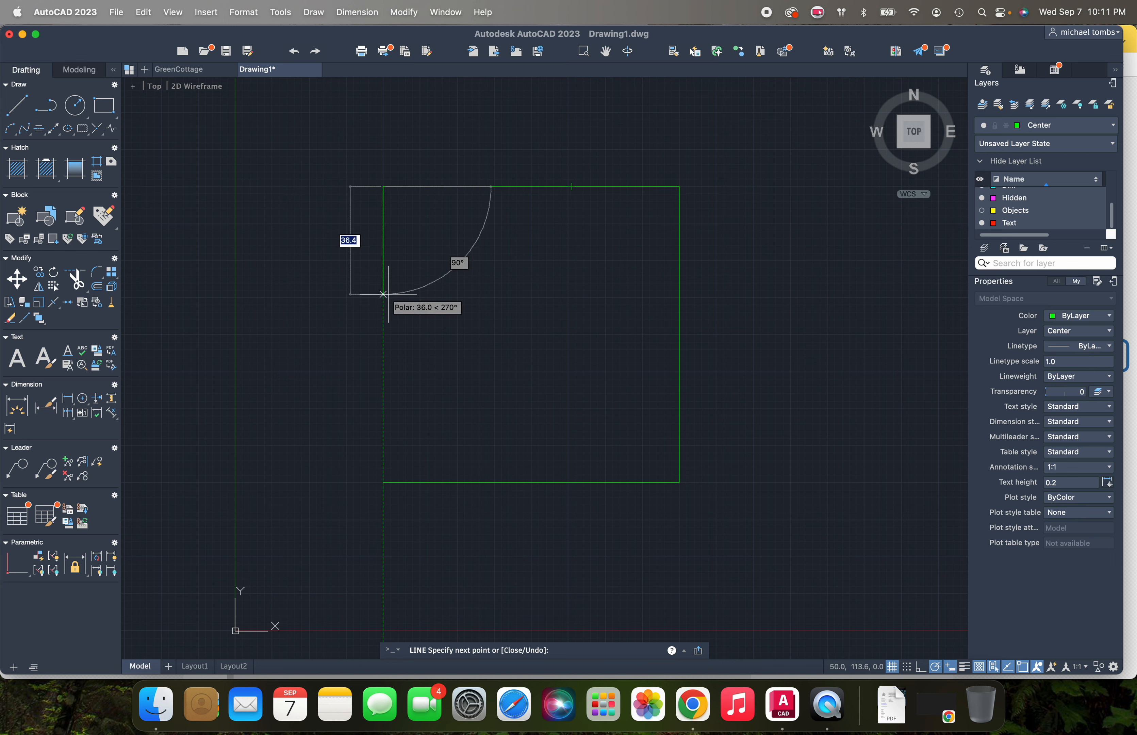
{"action": "type", "text": "100"}
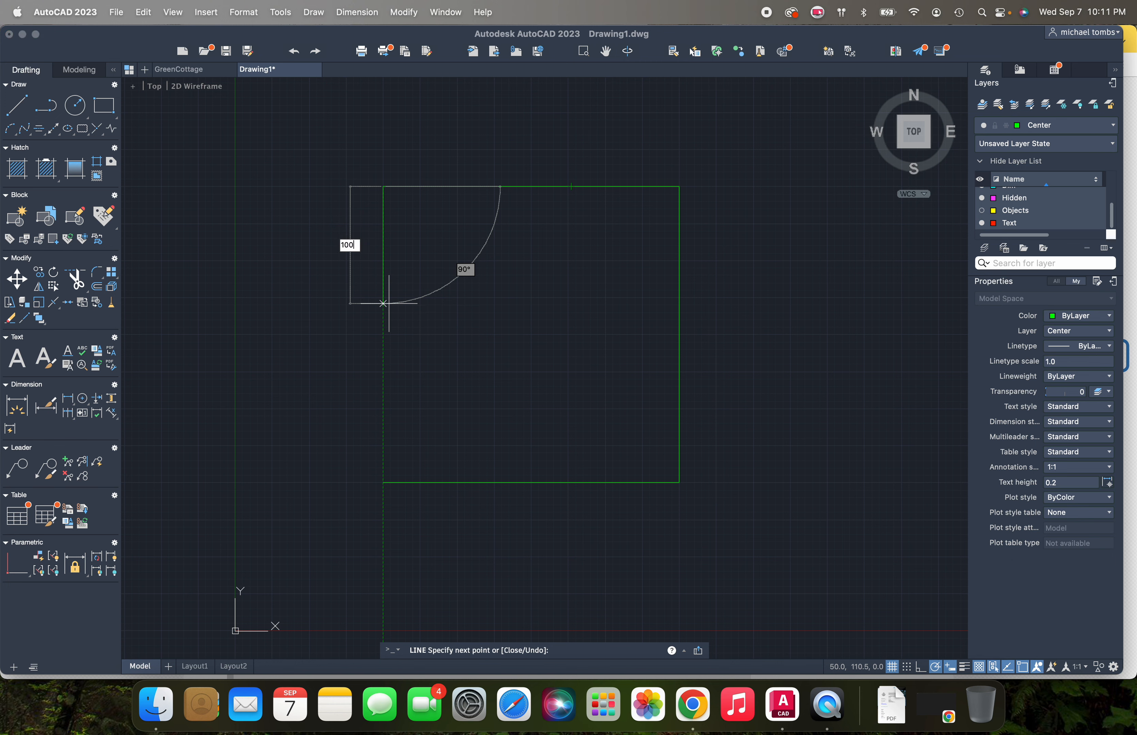
{"action": "key", "text": "Return"}
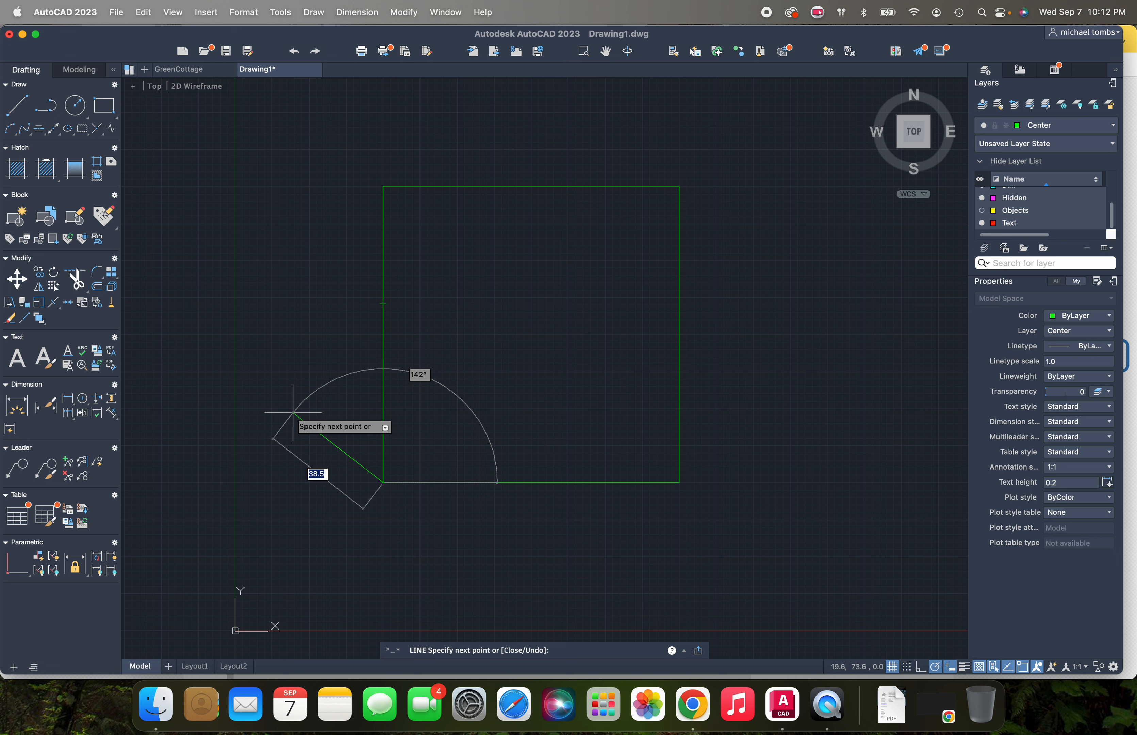
{"action": "left_click", "coordinate": [293, 411]}
{"action": "key", "text": "Escape"}
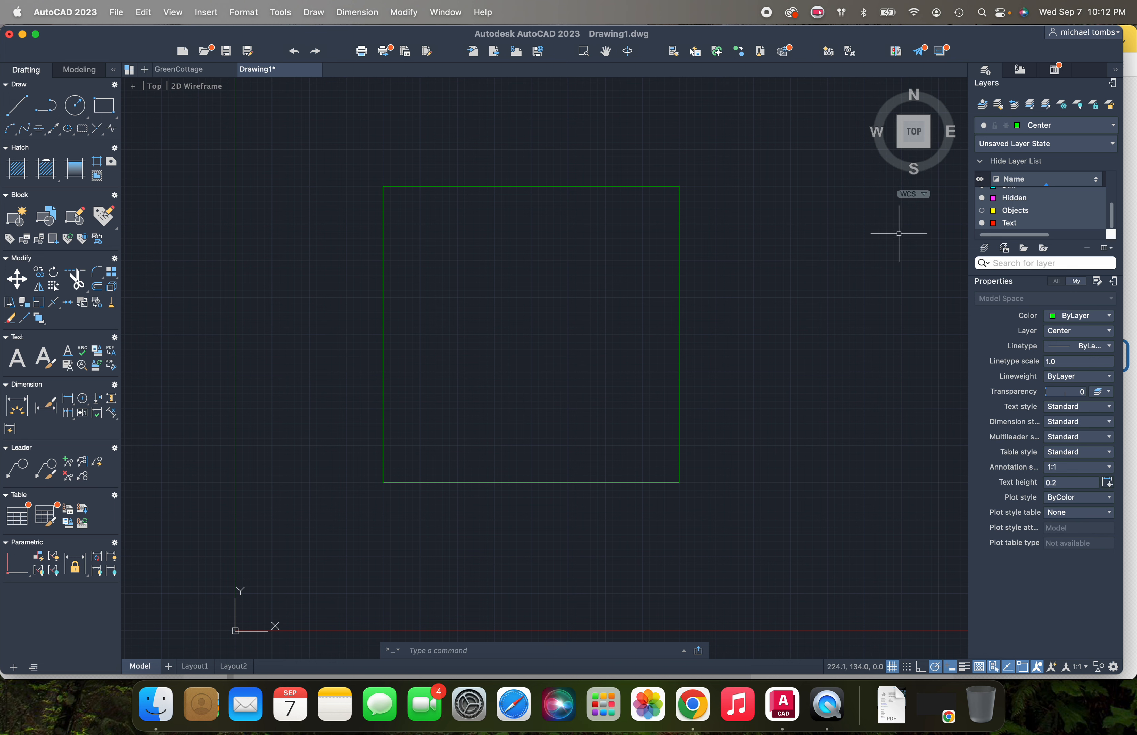
Step: Select all four sides of the square and move them to the Objects layer
{"action": "scroll", "coordinate": [1043, 218], "scroll_direction": "up", "scroll_amount": 1}
{"action": "scroll", "coordinate": [1039, 210], "scroll_direction": "up", "scroll_amount": 2}
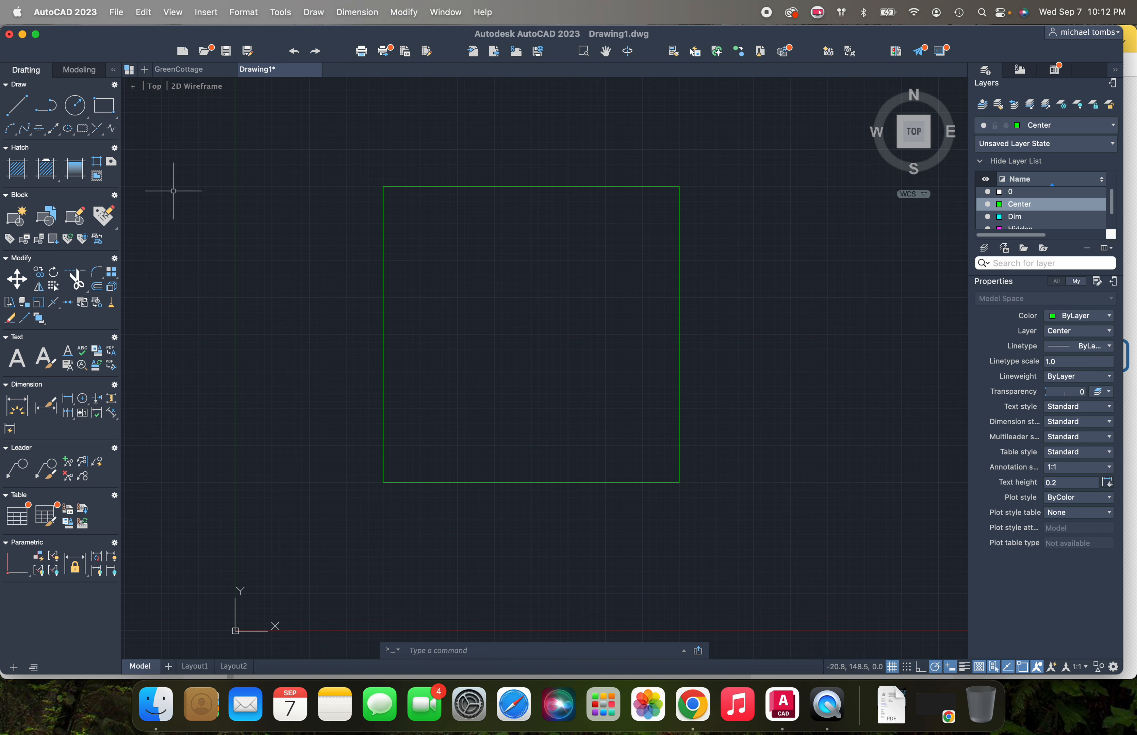
{"action": "left_click", "coordinate": [404, 186]}
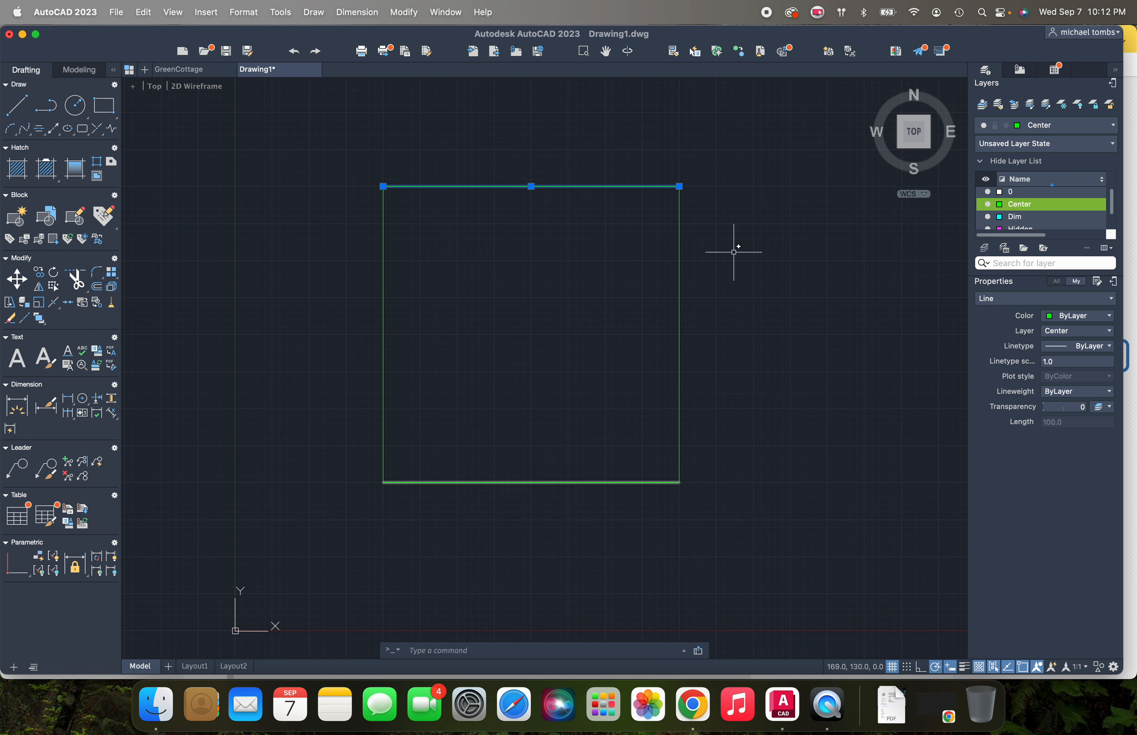
{"action": "left_click", "coordinate": [749, 171]}
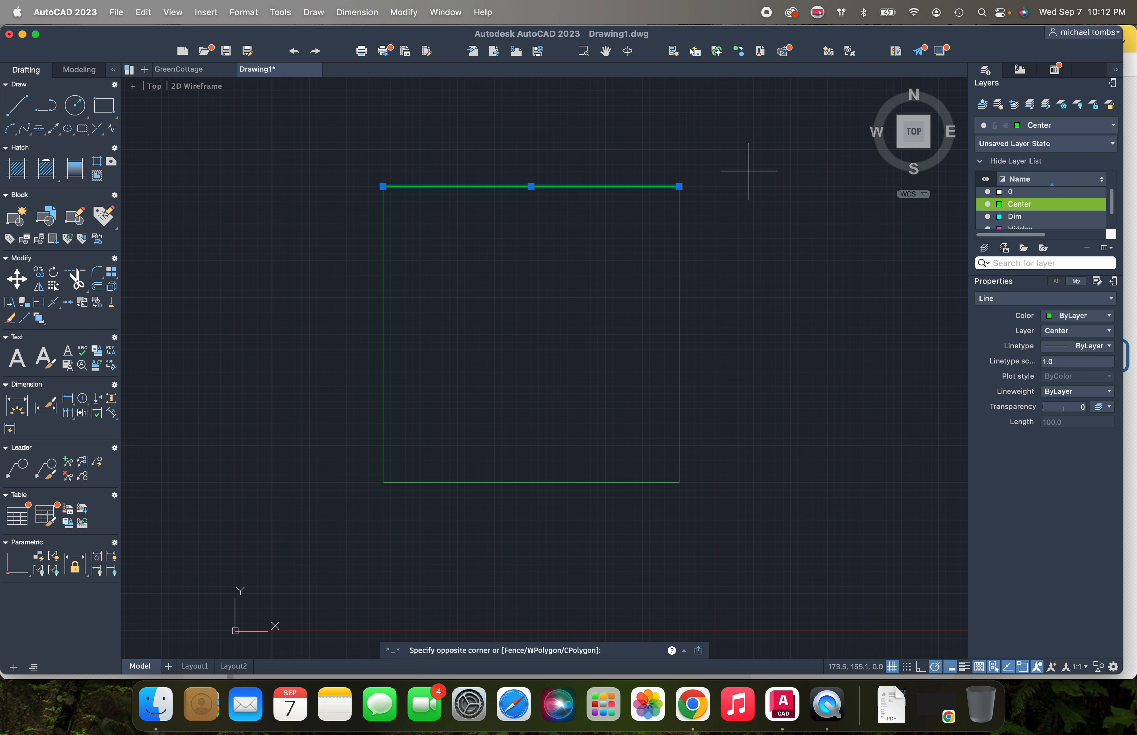
{"action": "left_click", "coordinate": [738, 152]}
{"action": "mouse_move", "coordinate": [738, 152]}
{"action": "left_mouse_down"}
{"action": "mouse_move", "coordinate": [515, 324]}
{"action": "mouse_move", "coordinate": [464, 410]}
{"action": "left_mouse_up"}
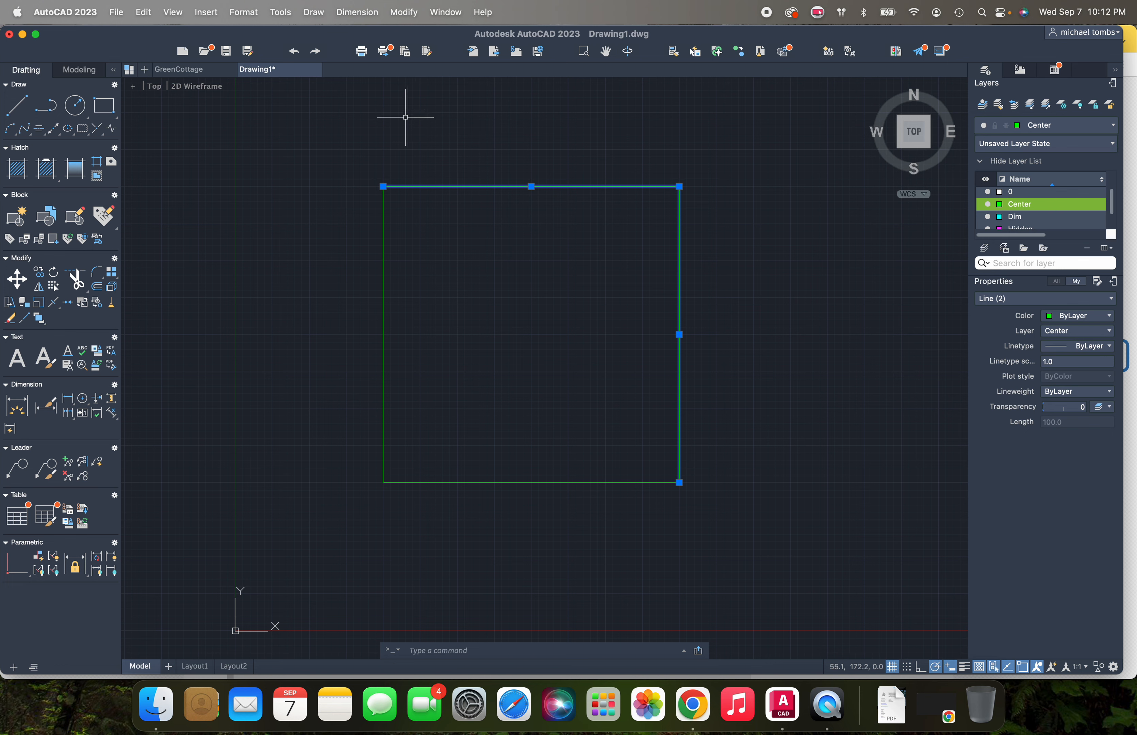
{"action": "mouse_move", "coordinate": [319, 145]}
{"action": "left_mouse_down"}
{"action": "mouse_move", "coordinate": [587, 331]}
{"action": "mouse_move", "coordinate": [714, 506]}
{"action": "left_mouse_up"}
{"action": "mouse_move", "coordinate": [326, 131]}
{"action": "left_mouse_down"}
{"action": "mouse_move", "coordinate": [718, 183]}
{"action": "mouse_move", "coordinate": [738, 397]}
{"action": "mouse_move", "coordinate": [720, 539]}
{"action": "mouse_move", "coordinate": [570, 575]}
{"action": "mouse_move", "coordinate": [349, 515]}
{"action": "left_mouse_up"}
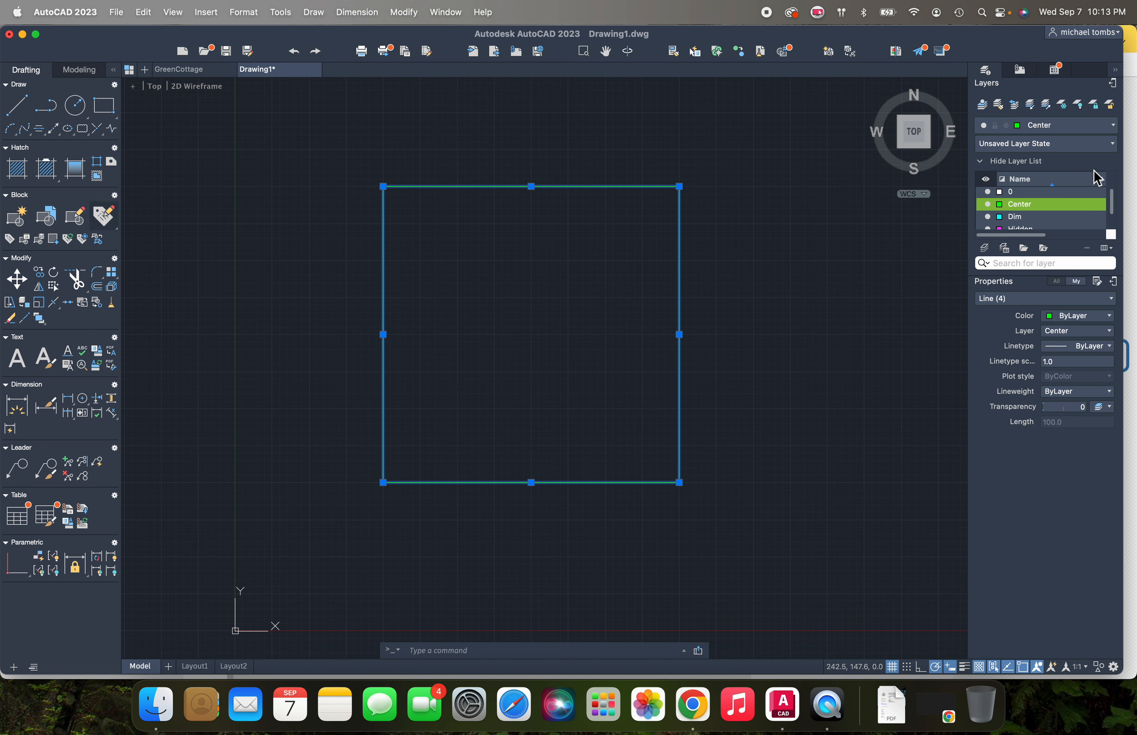
{"action": "left_click", "coordinate": [1112, 127]}
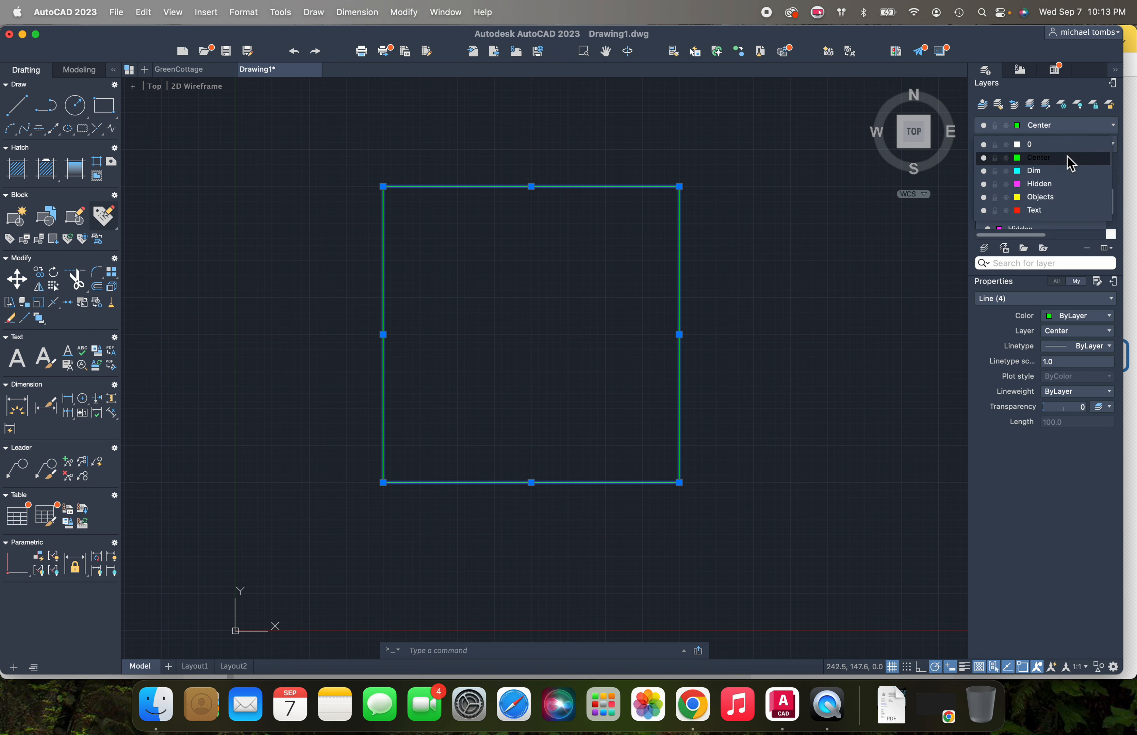
{"action": "left_click", "coordinate": [1041, 196]}
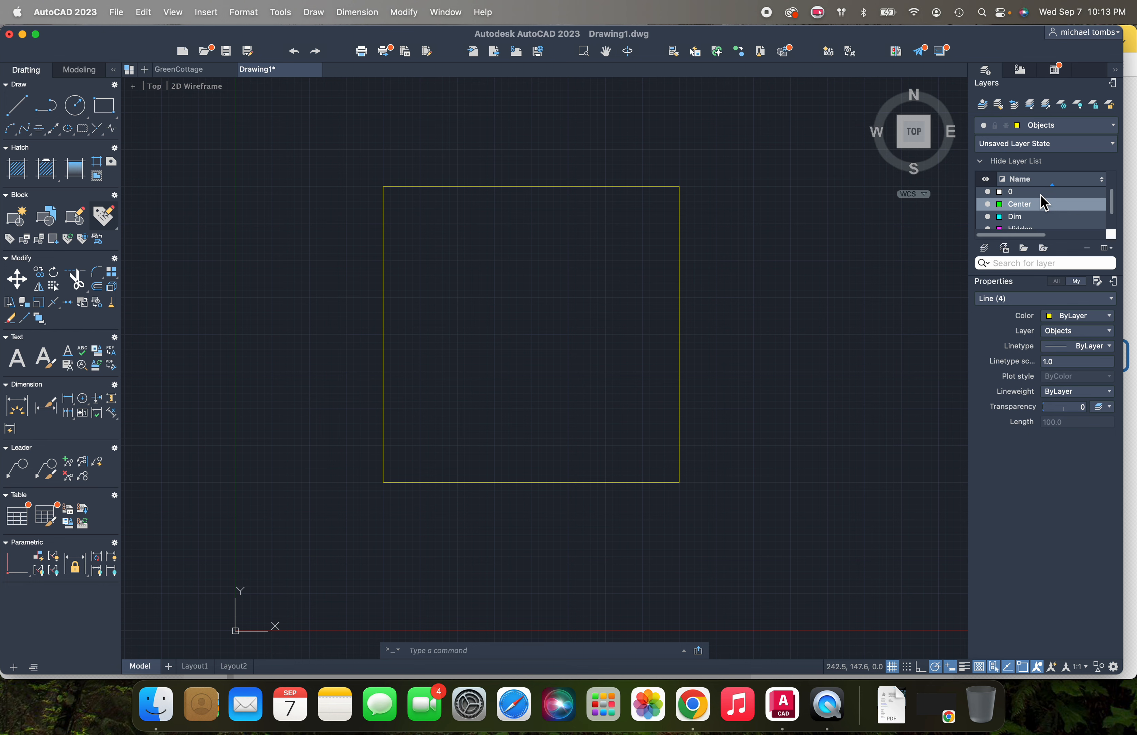